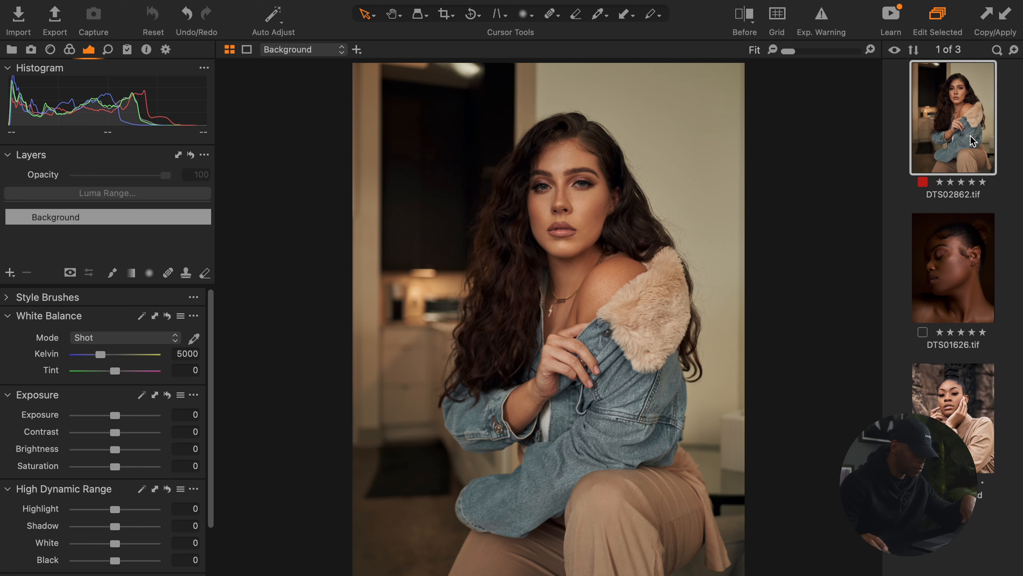
Compare all three portraits side by side, and view each one individually, ending on DTS02862.tif.
{"action": "left_click", "coordinate": [948, 392], "text": "shift"}
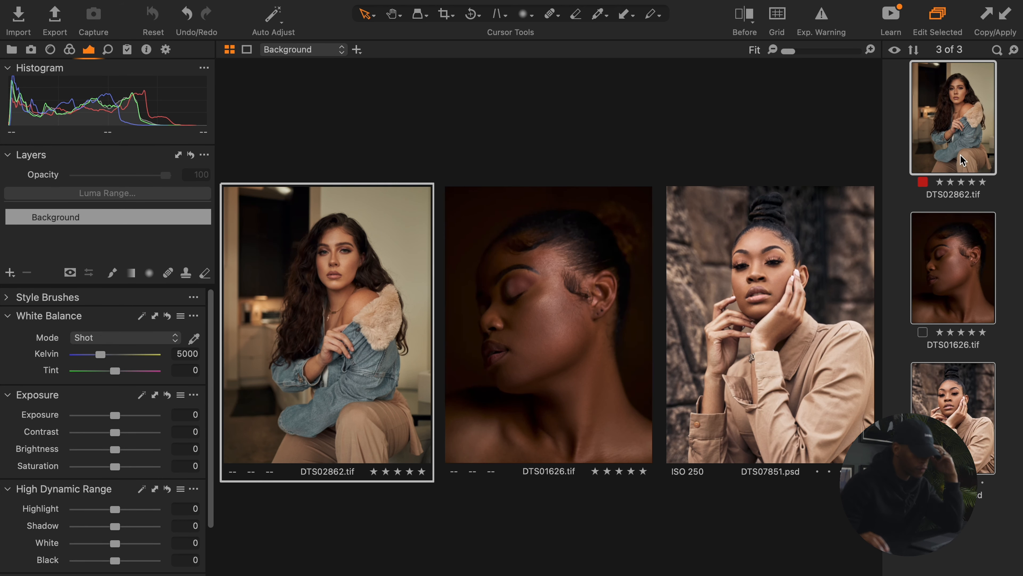
{"action": "left_click", "coordinate": [334, 0]}
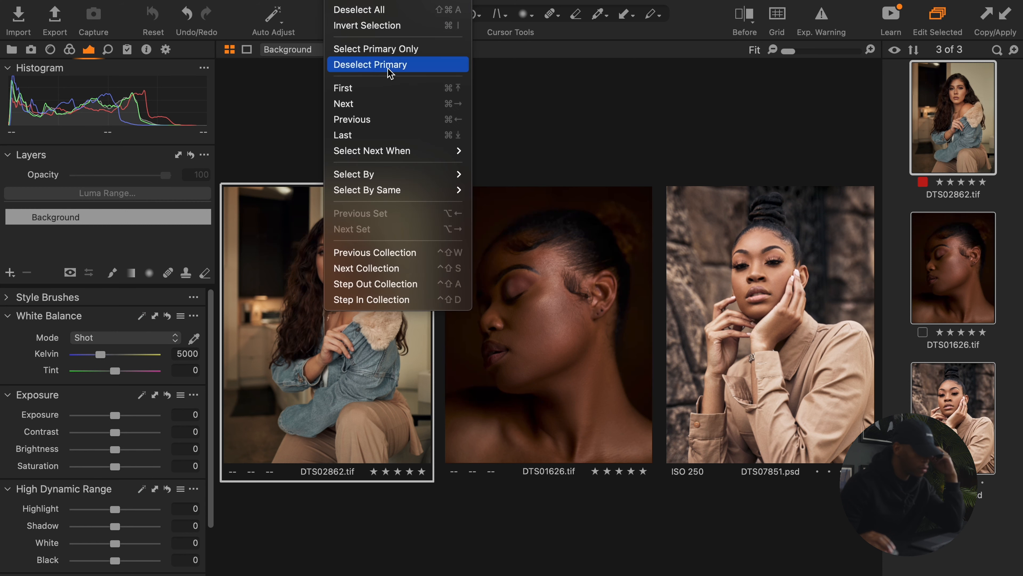
{"action": "left_click", "coordinate": [389, 45]}
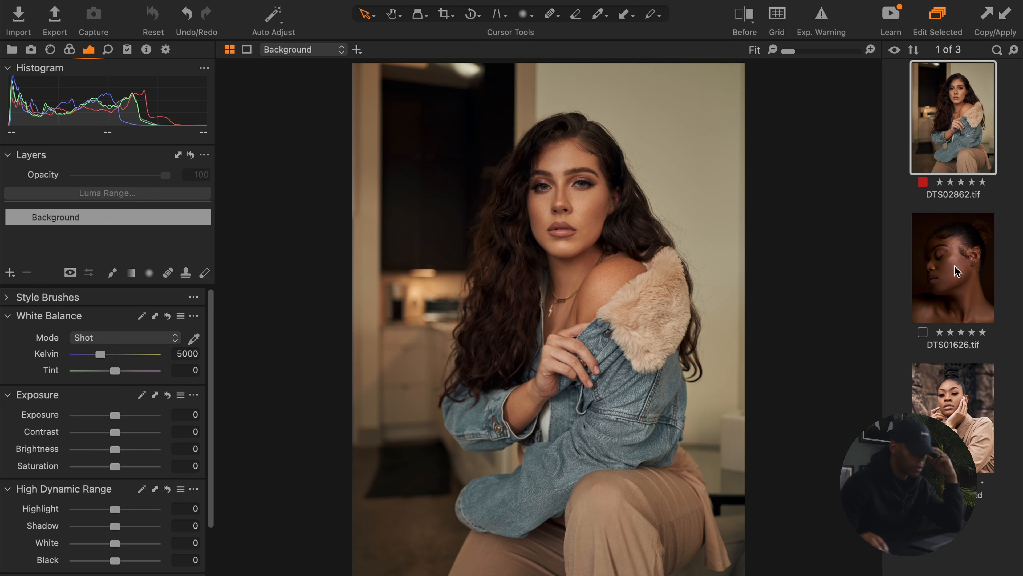
{"action": "left_click", "coordinate": [953, 257]}
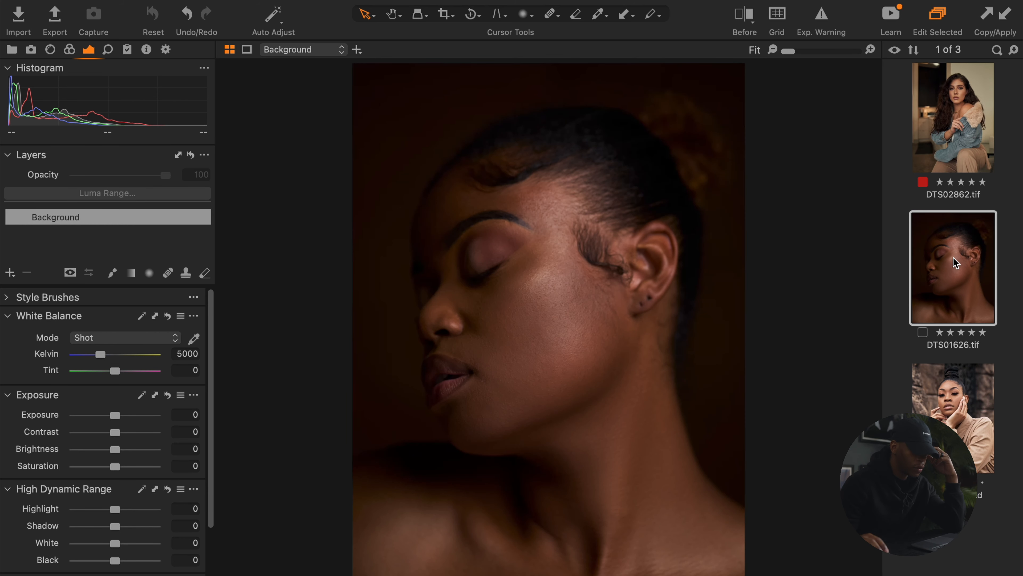
{"action": "left_click", "coordinate": [977, 424]}
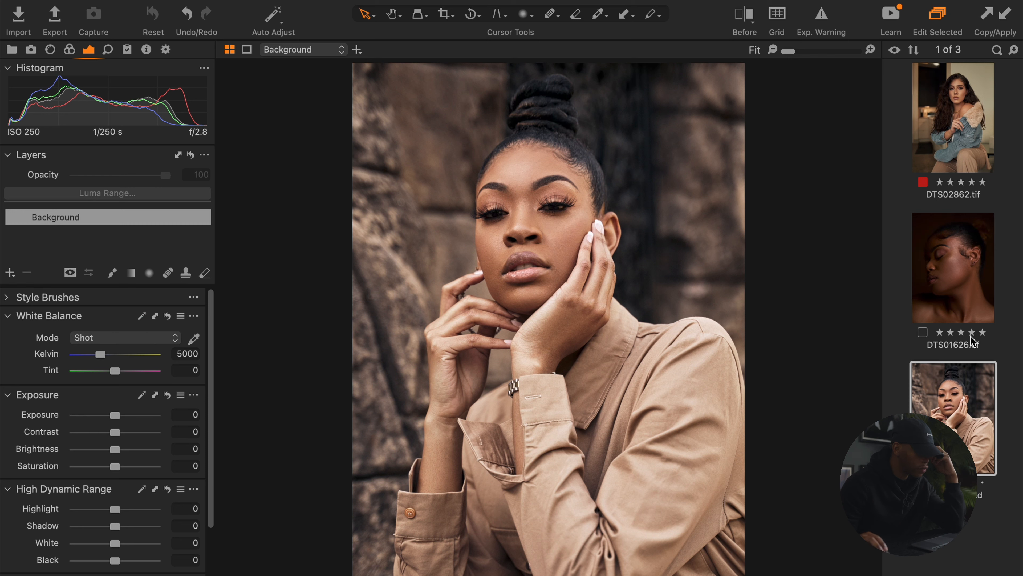
{"action": "left_click", "coordinate": [966, 138]}
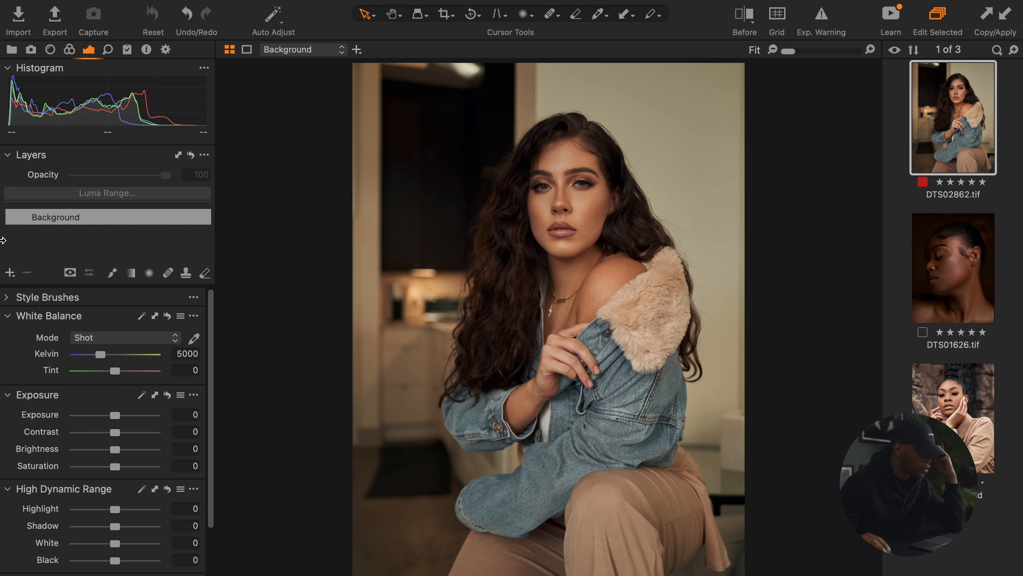
Add a new empty adjustment layer to DTS02862.tif and name it Face.
{"action": "left_click", "coordinate": [10, 272]}
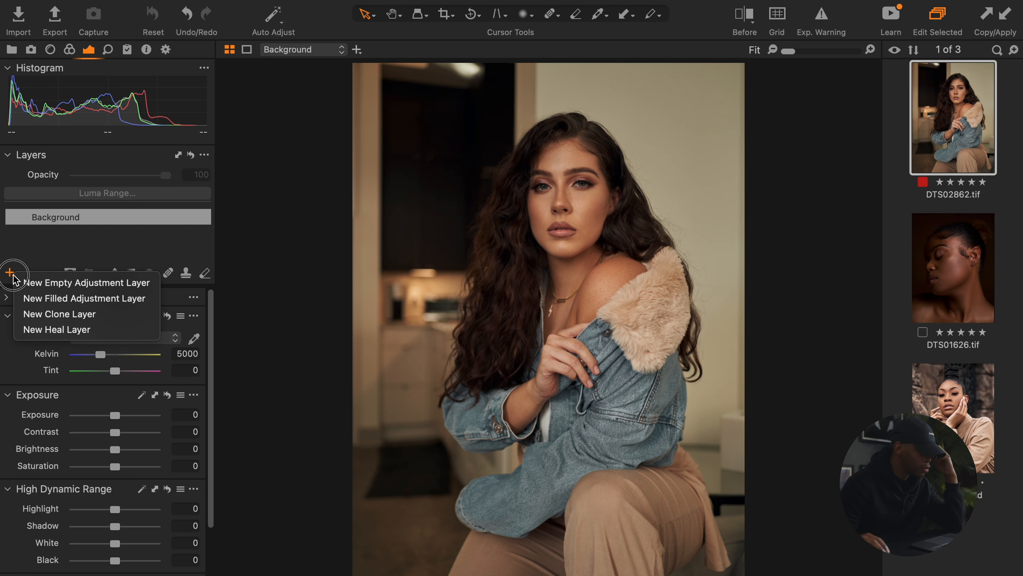
{"action": "left_click", "coordinate": [53, 283]}
{"action": "right_click", "coordinate": [70, 221]}
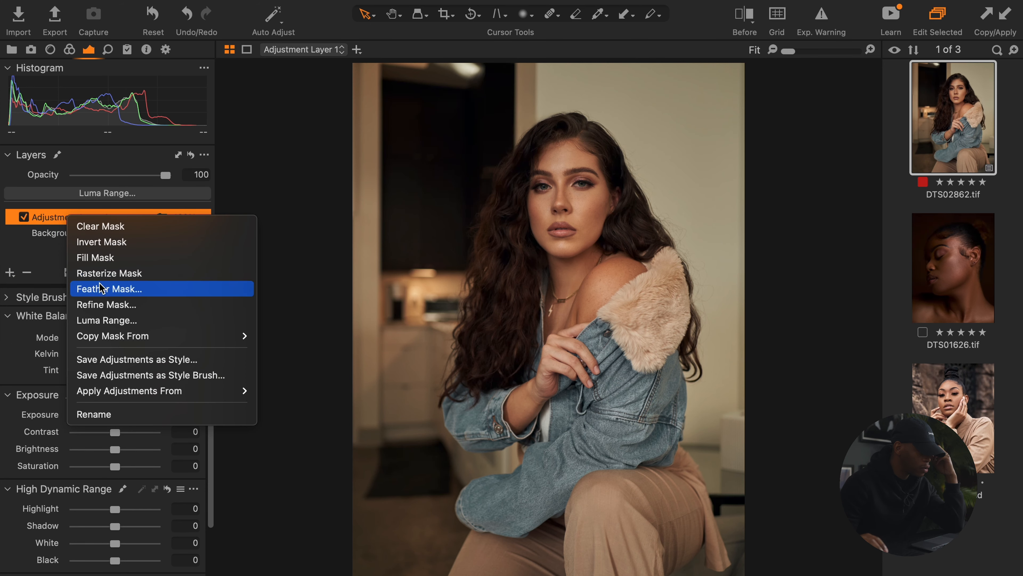
{"action": "left_click", "coordinate": [113, 414]}
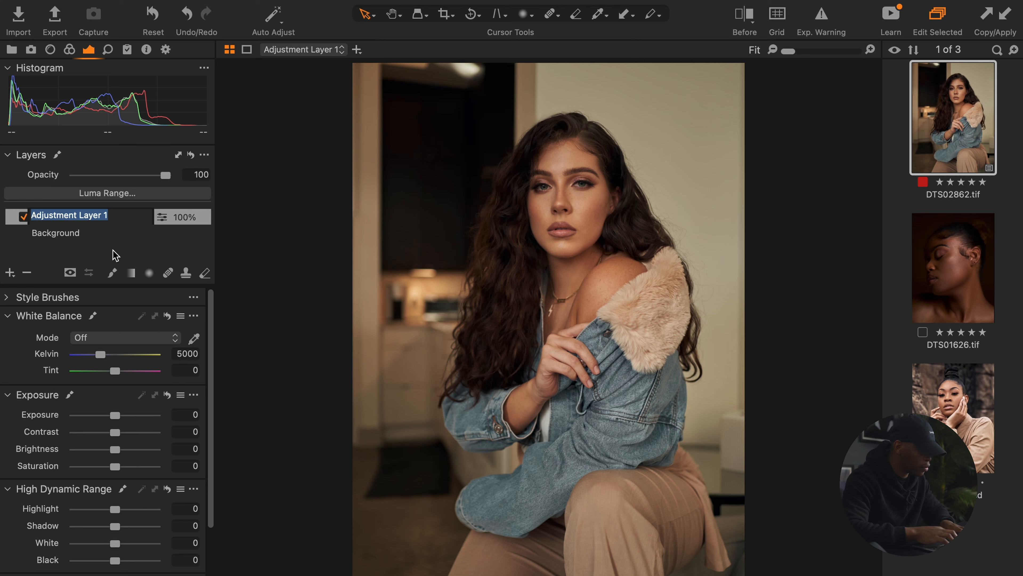
{"action": "type", "text": "Face"}
{"action": "key", "text": "Return"}
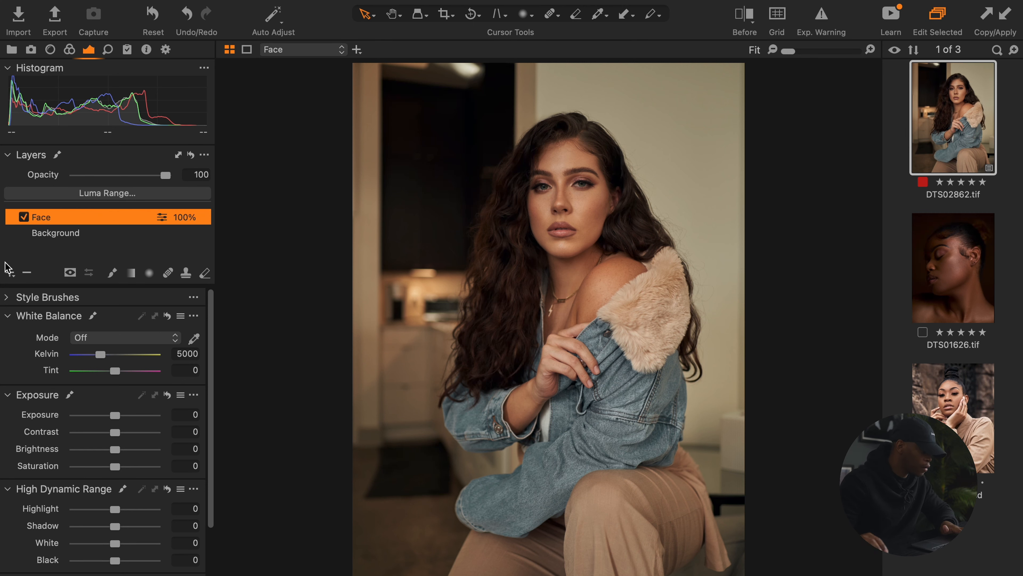
Add another empty adjustment layer and name it Light Direction.
{"action": "left_click", "coordinate": [11, 273]}
{"action": "left_click", "coordinate": [49, 281]}
{"action": "right_click", "coordinate": [70, 221]}
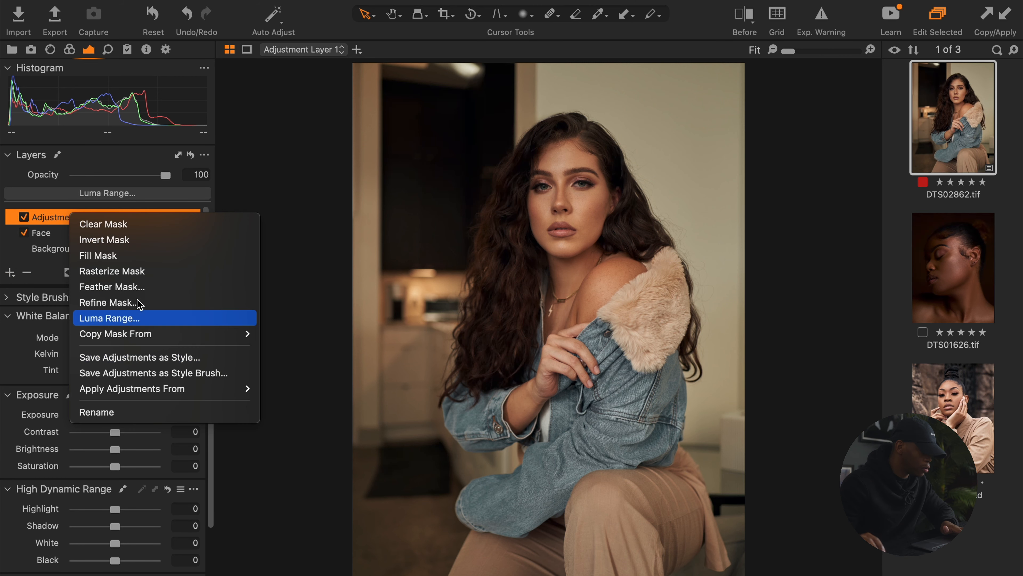
{"action": "left_click", "coordinate": [125, 411]}
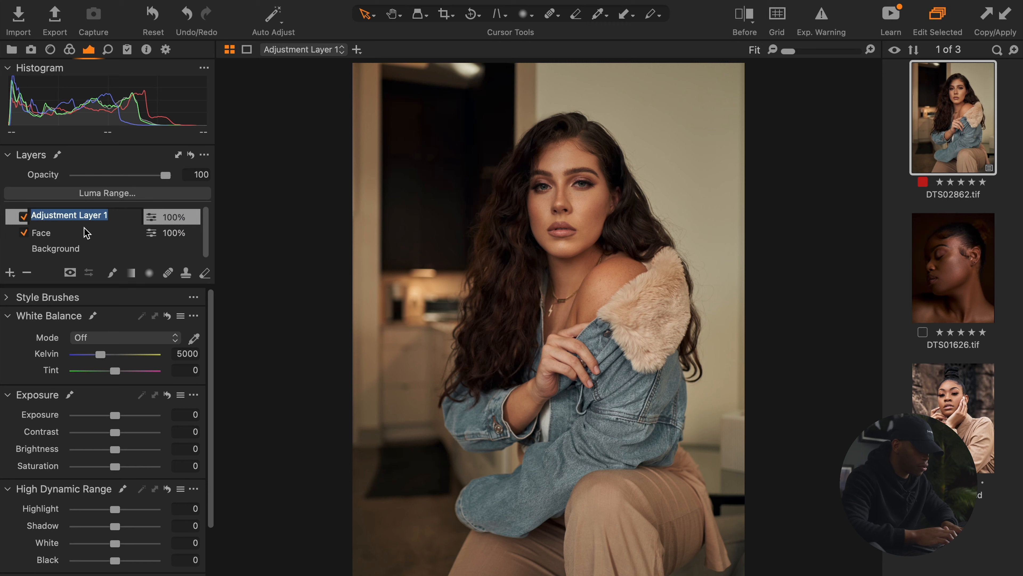
{"action": "type", "text": "Light"}
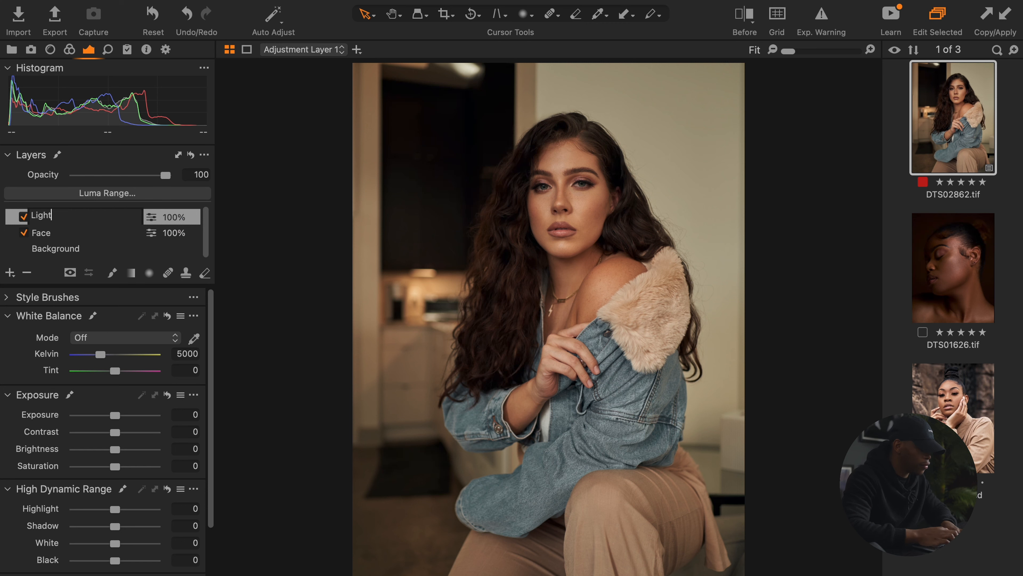
{"action": "type", "text": " Direction"}
{"action": "key", "text": "Return"}
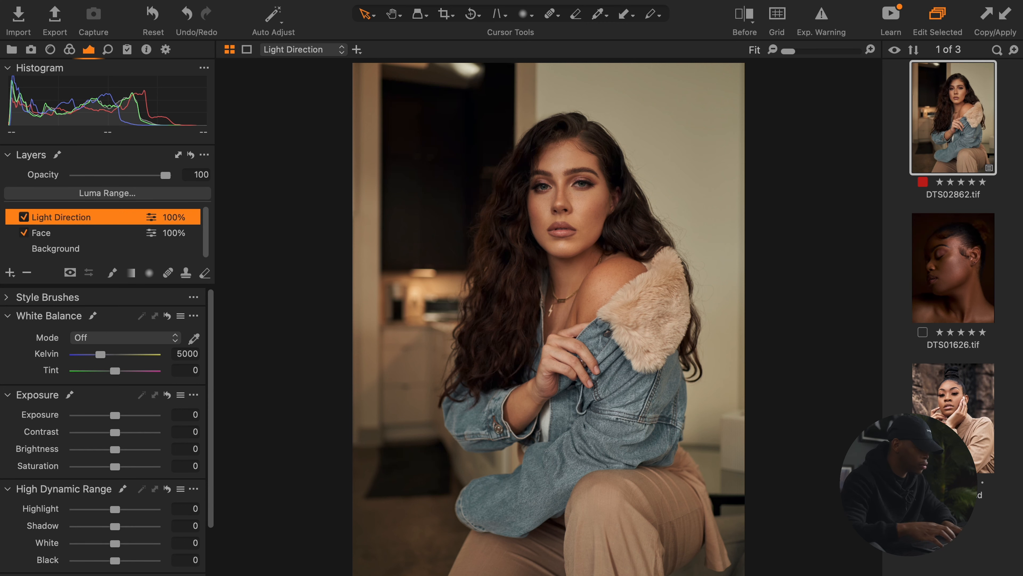
Draw a radial gradient mask around the woman's face on the Face layer and fit it to her head.
{"action": "left_click", "coordinate": [74, 234]}
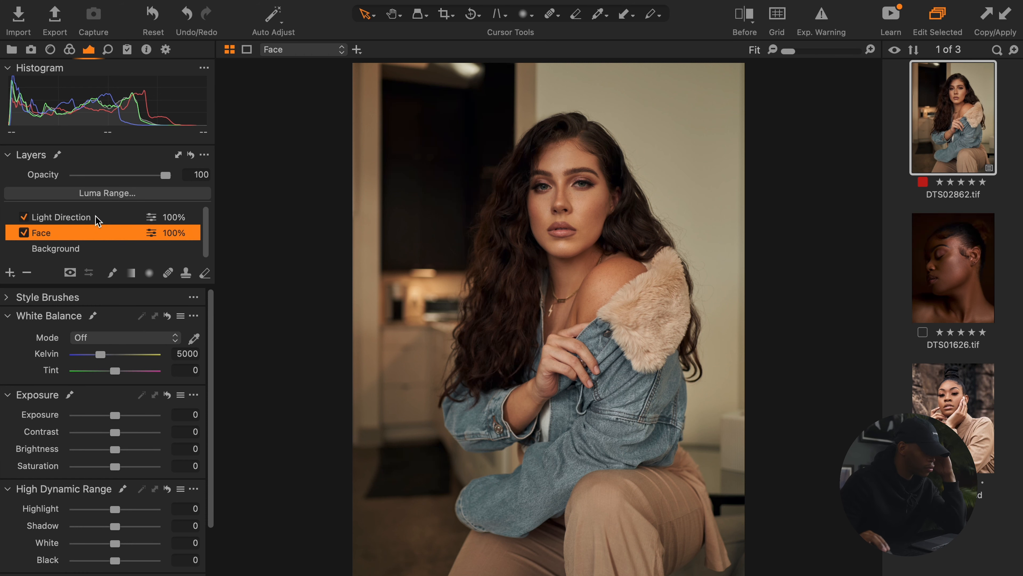
{"action": "left_click", "coordinate": [152, 276]}
{"action": "mouse_move", "coordinate": [550, 152]}
{"action": "left_mouse_down"}
{"action": "mouse_move", "coordinate": [618, 231]}
{"action": "mouse_move", "coordinate": [582, 206]}
{"action": "mouse_move", "coordinate": [616, 195]}
{"action": "left_mouse_up"}
{"action": "mouse_move", "coordinate": [568, 271]}
{"action": "left_mouse_down"}
{"action": "mouse_move", "coordinate": [567, 285]}
{"action": "mouse_move", "coordinate": [561, 257]}
{"action": "left_mouse_up"}
{"action": "left_click_drag", "start_coordinate": [566, 206], "coordinate": [566, 209]}
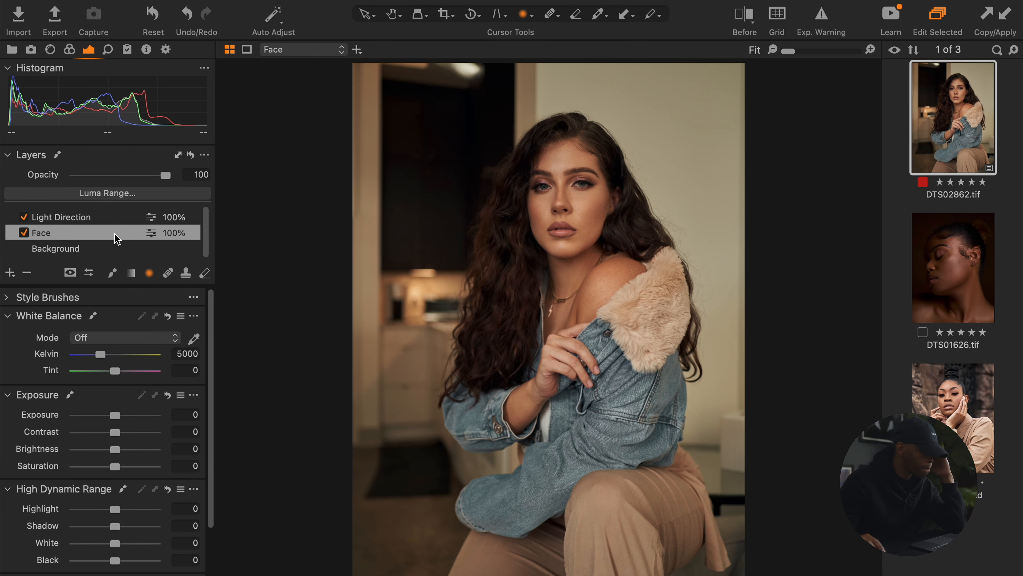
Draw a linear gradient mask on the Light Direction layer, fading from the photo's left edge to the woman's face, and hide the mask overlay.
{"action": "left_click", "coordinate": [92, 219]}
{"action": "left_click", "coordinate": [131, 273]}
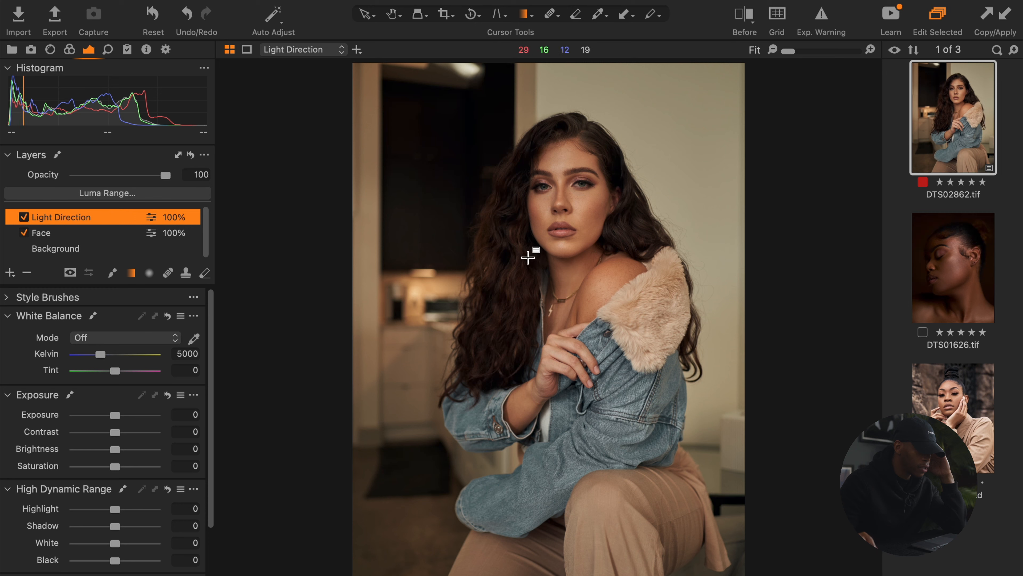
{"action": "key", "text": "g"}
{"action": "left_click_drag", "start_coordinate": [354, 226], "coordinate": [531, 227]}
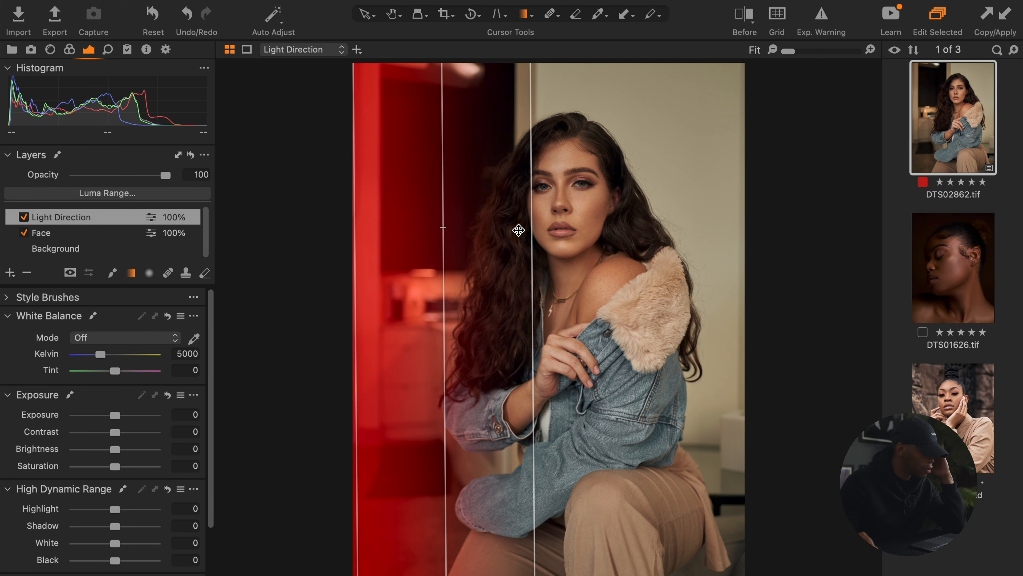
{"action": "key", "text": "v"}
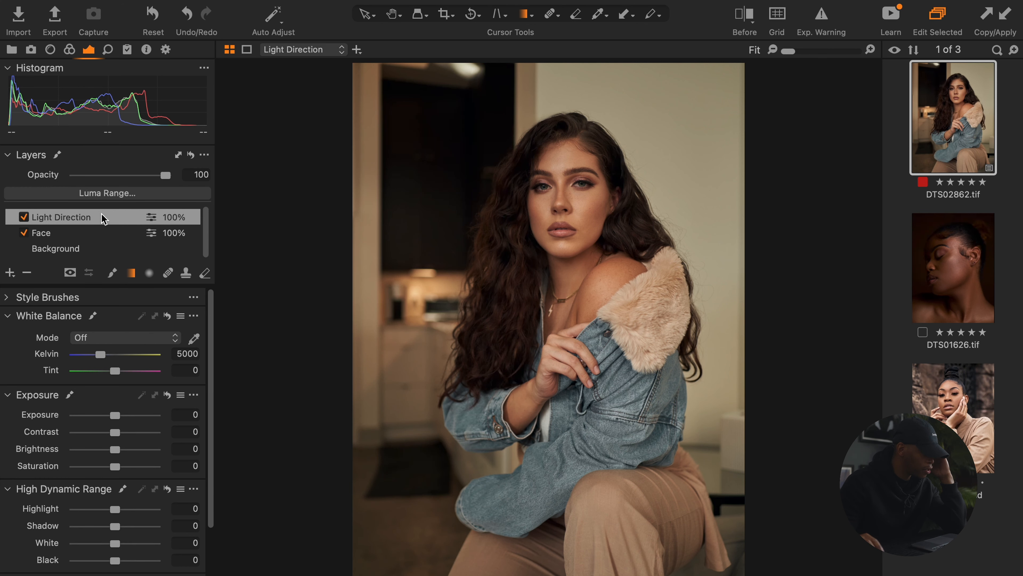
Set exposure to -0.29 on the Face layer, and exposure to -0.5 and shadow to -2 on the Light Direction layer.
{"action": "left_click", "coordinate": [95, 234]}
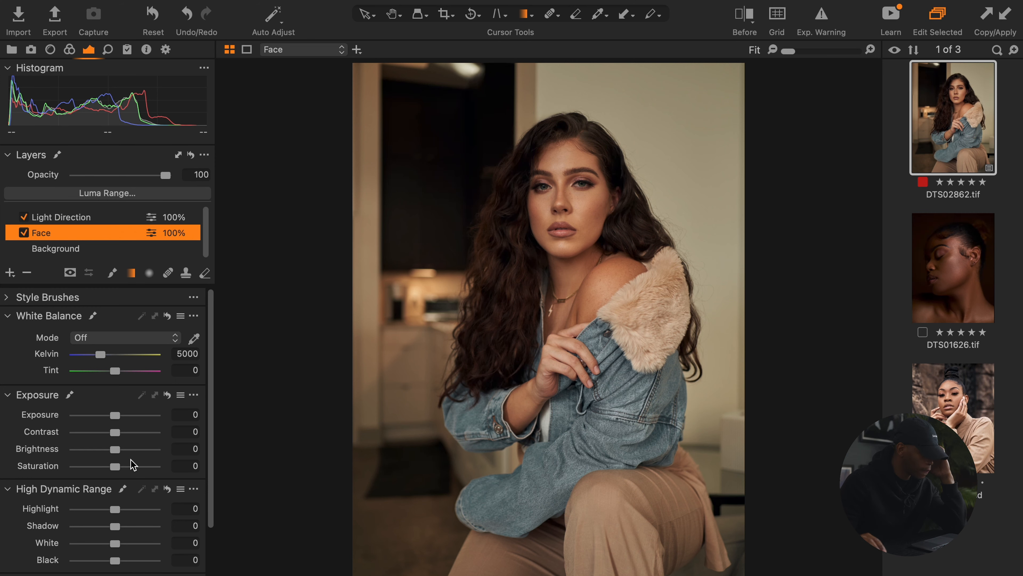
{"action": "left_click_drag", "start_coordinate": [118, 420], "coordinate": [117, 425]}
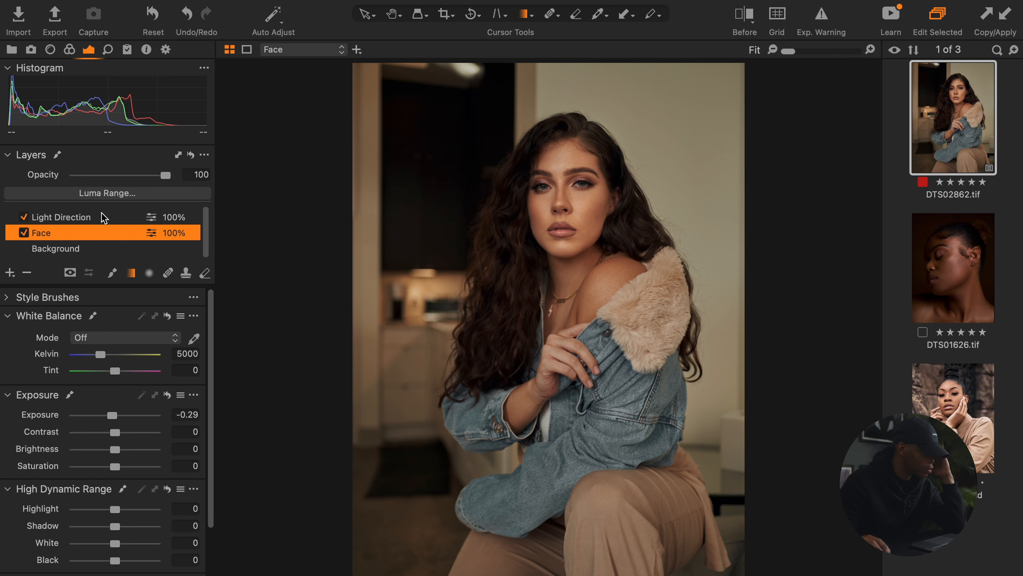
{"action": "left_click", "coordinate": [92, 220]}
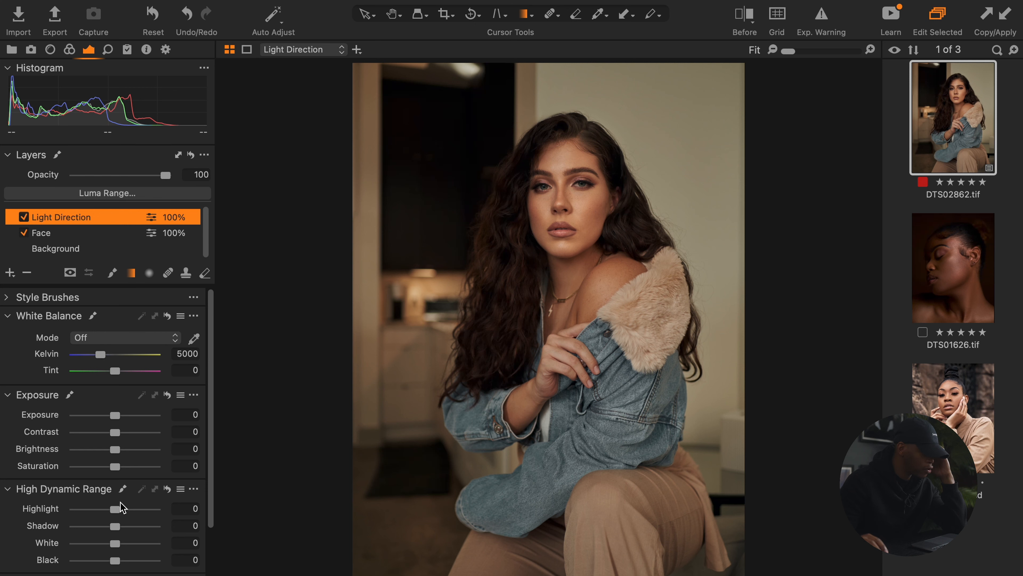
{"action": "left_click_drag", "start_coordinate": [120, 416], "coordinate": [114, 419]}
{"action": "left_click_drag", "start_coordinate": [115, 526], "coordinate": [110, 526]}
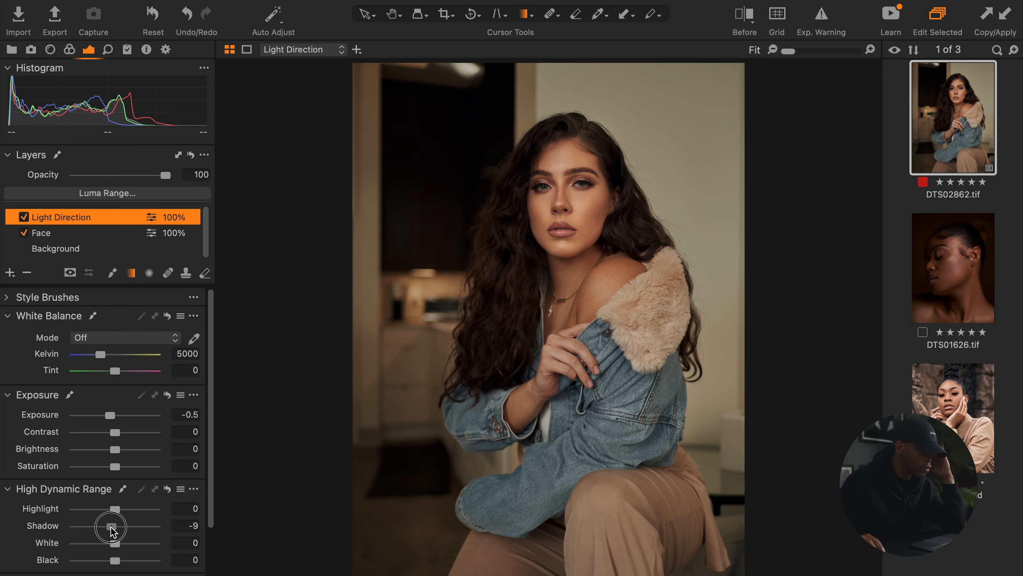
{"action": "left_click_drag", "start_coordinate": [115, 531], "coordinate": [116, 531]}
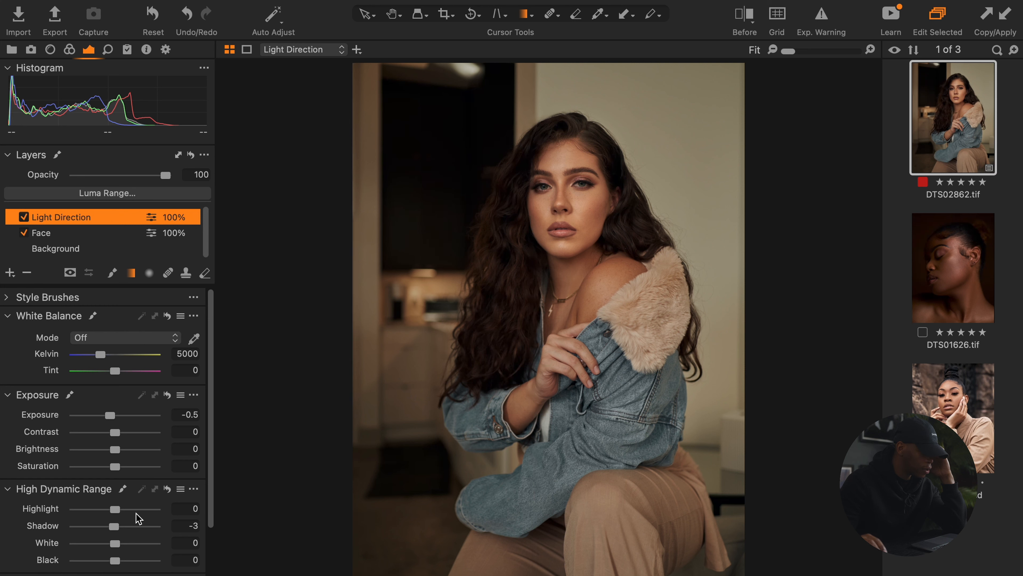
{"action": "left_click_drag", "start_coordinate": [118, 524], "coordinate": [117, 526]}
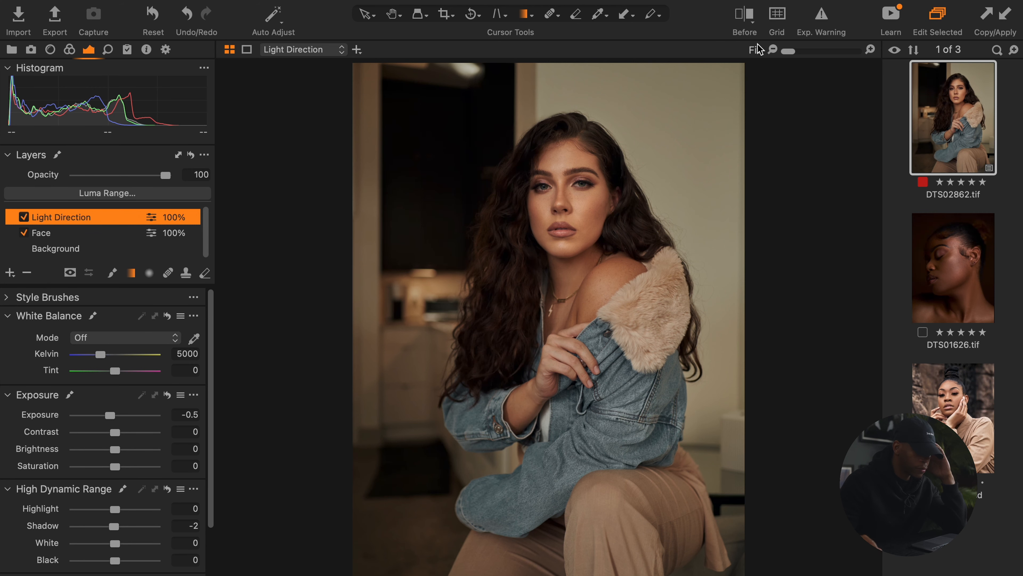
Compare the portrait before and after the edits by sweeping the split view across the whole image.
{"action": "left_click", "coordinate": [751, 18]}
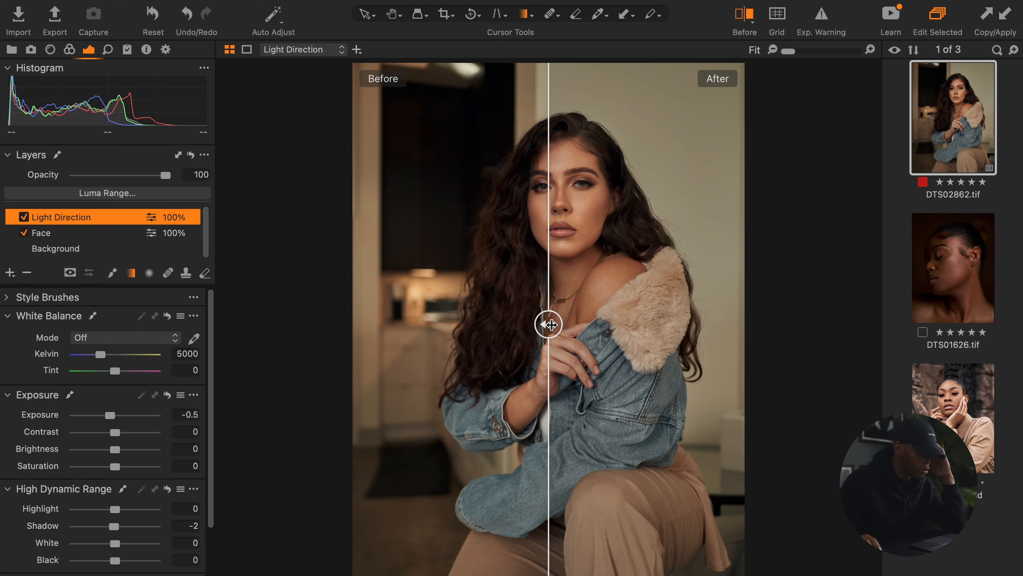
{"action": "left_click_drag", "start_coordinate": [558, 324], "coordinate": [333, 343]}
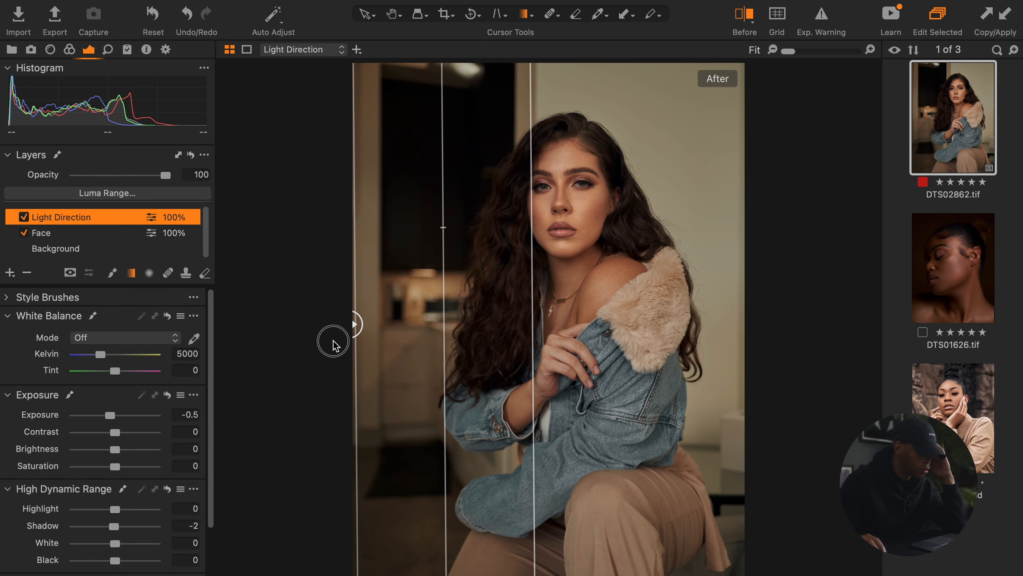
{"action": "left_click", "coordinate": [73, 251]}
{"action": "left_click_drag", "start_coordinate": [357, 326], "coordinate": [823, 318]}
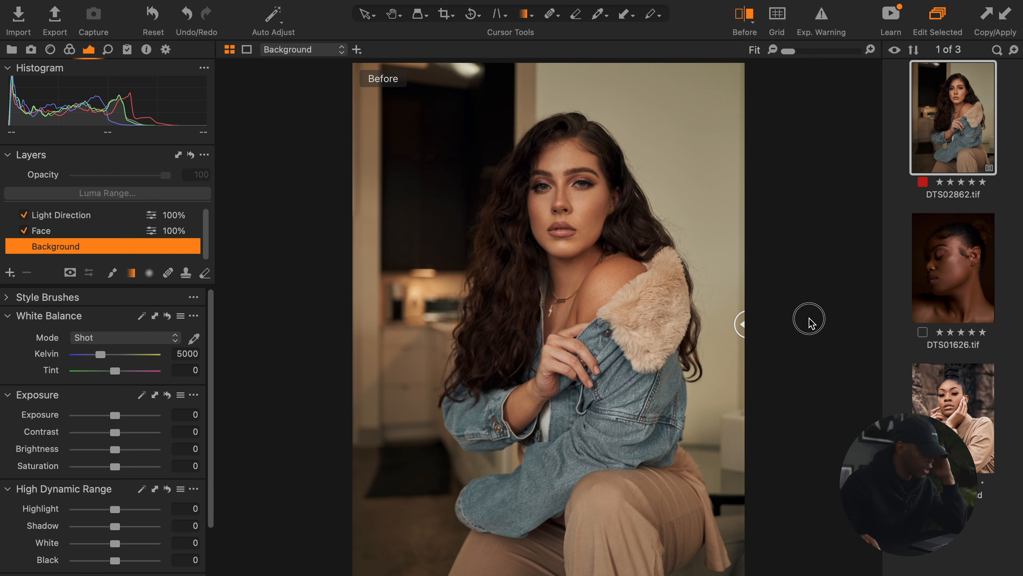
{"action": "left_click_drag", "start_coordinate": [760, 328], "coordinate": [292, 323]}
Open DTS01626.tif and add a new adjustment layer to it.
{"action": "left_click", "coordinate": [951, 254]}
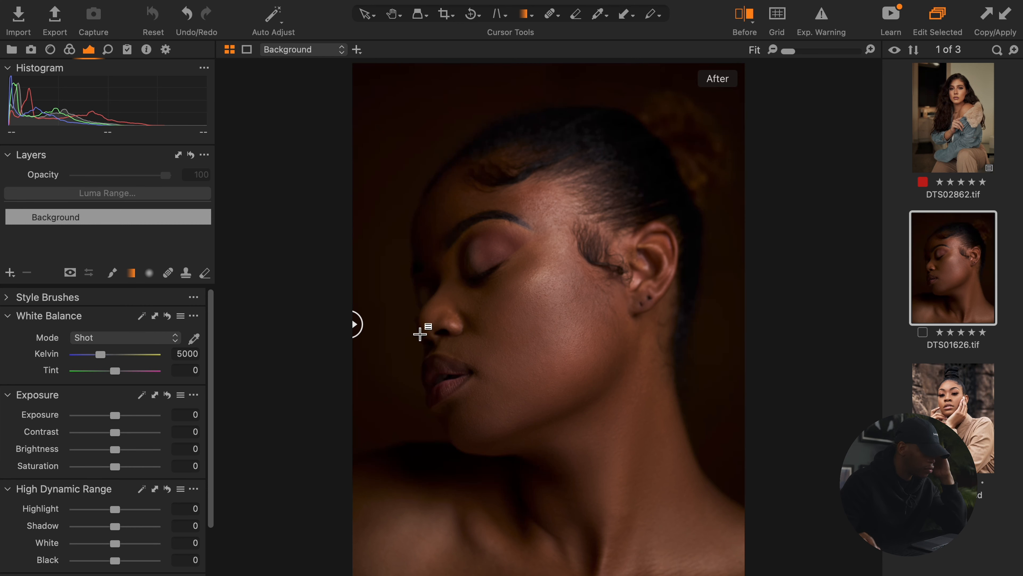
{"action": "left_click", "coordinate": [10, 273]}
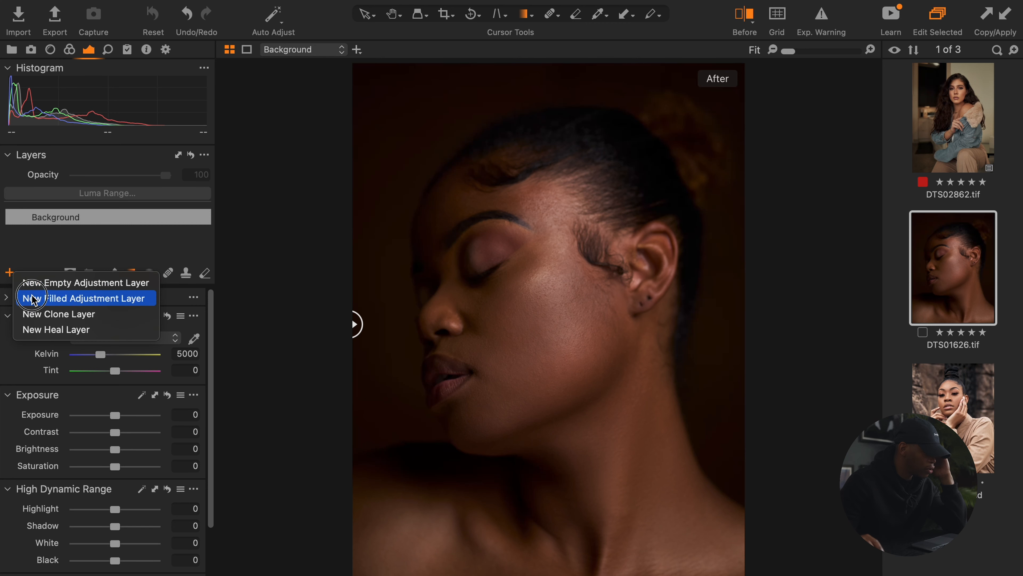
{"action": "left_click", "coordinate": [56, 291]}
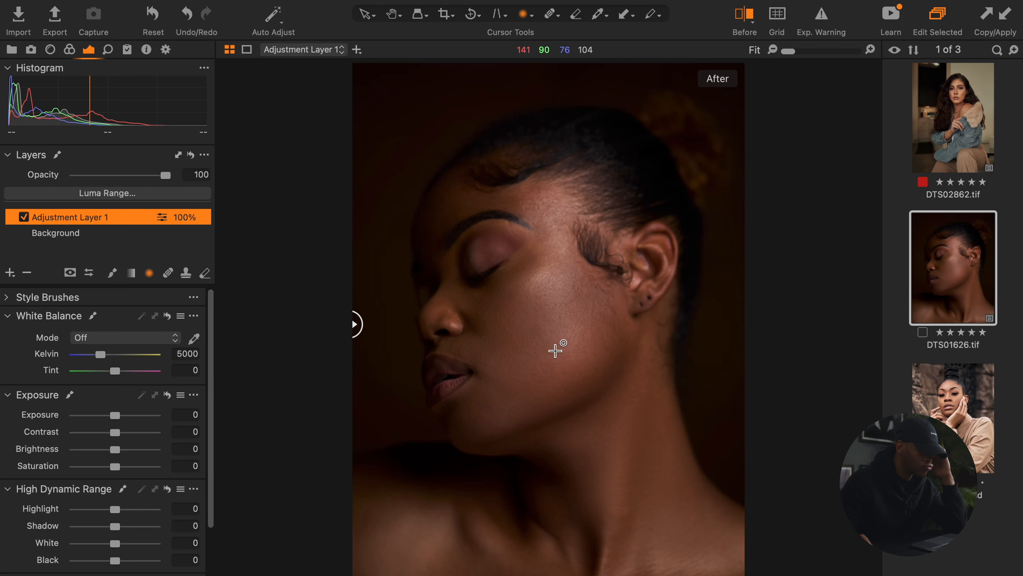
Draw a tall radial gradient mask centred on the woman's cheek, narrow it slightly, and lower the layer's exposure to about -0.22.
{"action": "left_click_drag", "start_coordinate": [547, 184], "coordinate": [605, 348]}
{"action": "left_click_drag", "start_coordinate": [548, 220], "coordinate": [559, 316]}
{"action": "left_click_drag", "start_coordinate": [561, 117], "coordinate": [560, 91]}
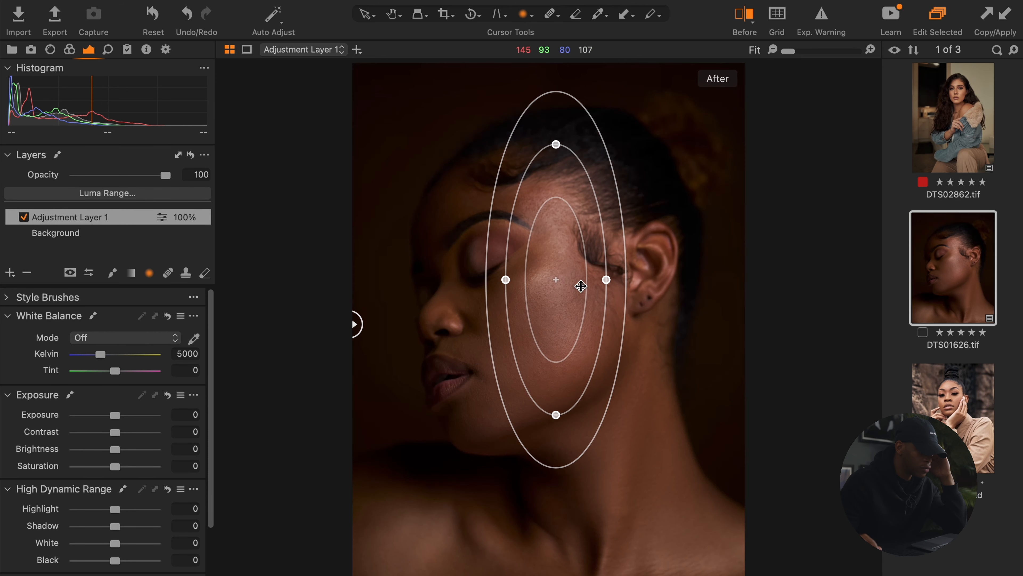
{"action": "left_click_drag", "start_coordinate": [606, 280], "coordinate": [599, 280]}
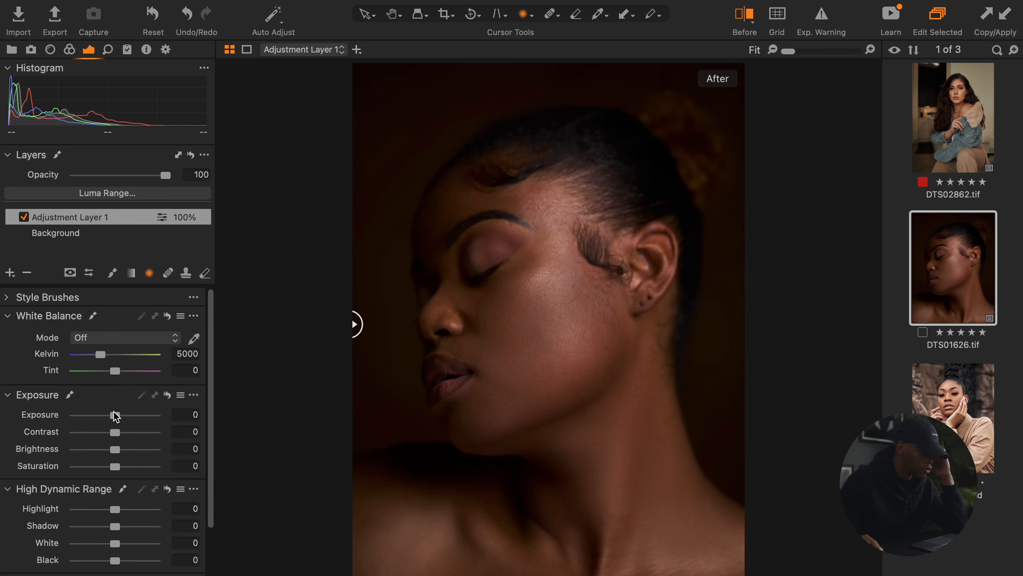
{"action": "left_click_drag", "start_coordinate": [117, 420], "coordinate": [115, 420]}
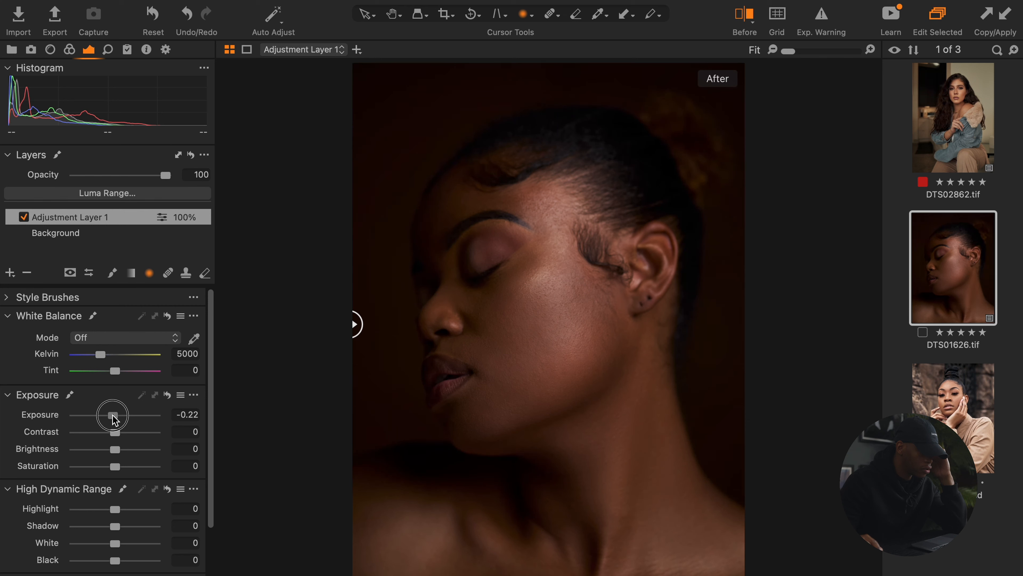
Compare the profile portrait before and after darkening by moving the split view divider, with the Background layer selected.
{"action": "left_click_drag", "start_coordinate": [354, 323], "coordinate": [317, 307]}
{"action": "left_click", "coordinate": [92, 233]}
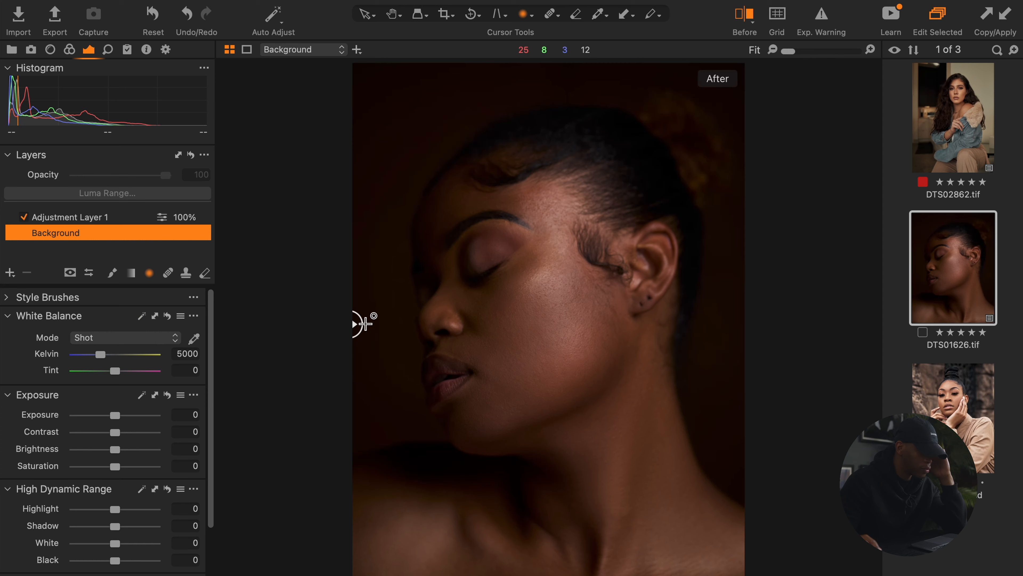
{"action": "left_click_drag", "start_coordinate": [400, 323], "coordinate": [288, 327]}
Enable black and white on the Background layer and compare the monochrome portrait with its unedited version.
{"action": "left_click", "coordinate": [68, 51]}
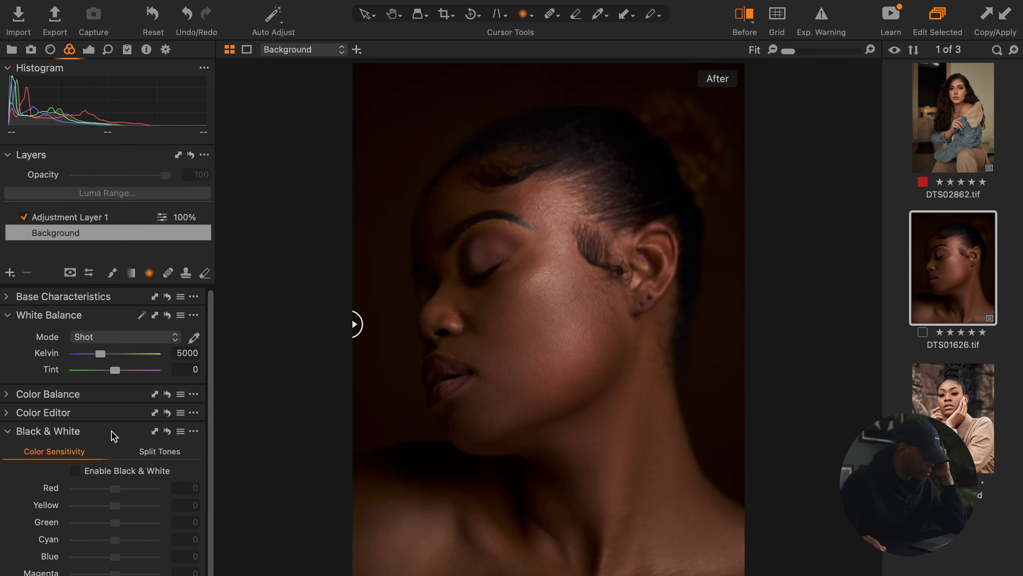
{"action": "left_click", "coordinate": [81, 470]}
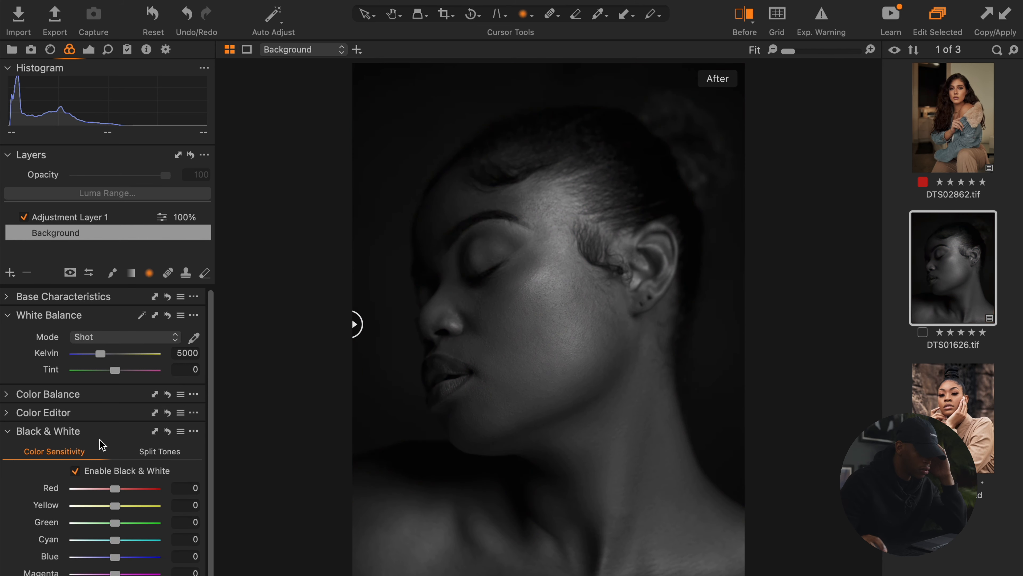
{"action": "left_click", "coordinate": [87, 218]}
{"action": "left_click", "coordinate": [90, 53]}
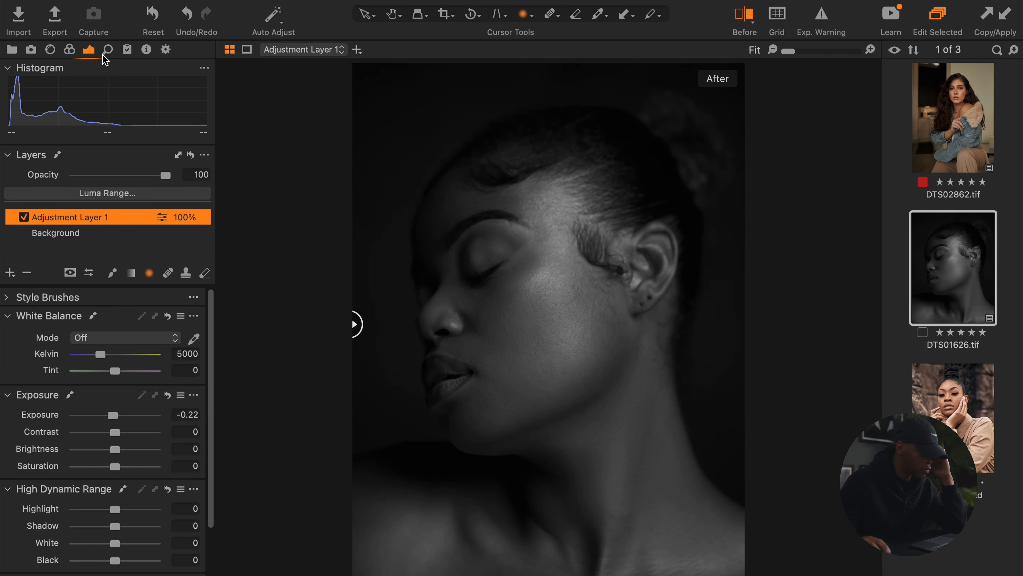
{"action": "left_click", "coordinate": [68, 241]}
{"action": "left_click_drag", "start_coordinate": [357, 324], "coordinate": [338, 373]}
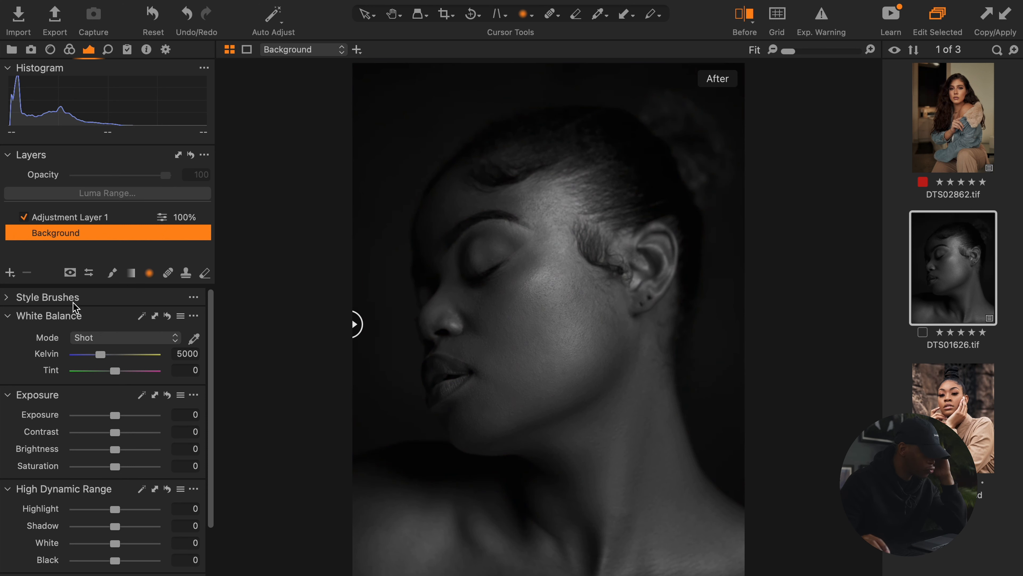
Set exposure to -0.36 and shadow to -15 on the radially masked adjustment layer.
{"action": "left_click", "coordinate": [72, 221]}
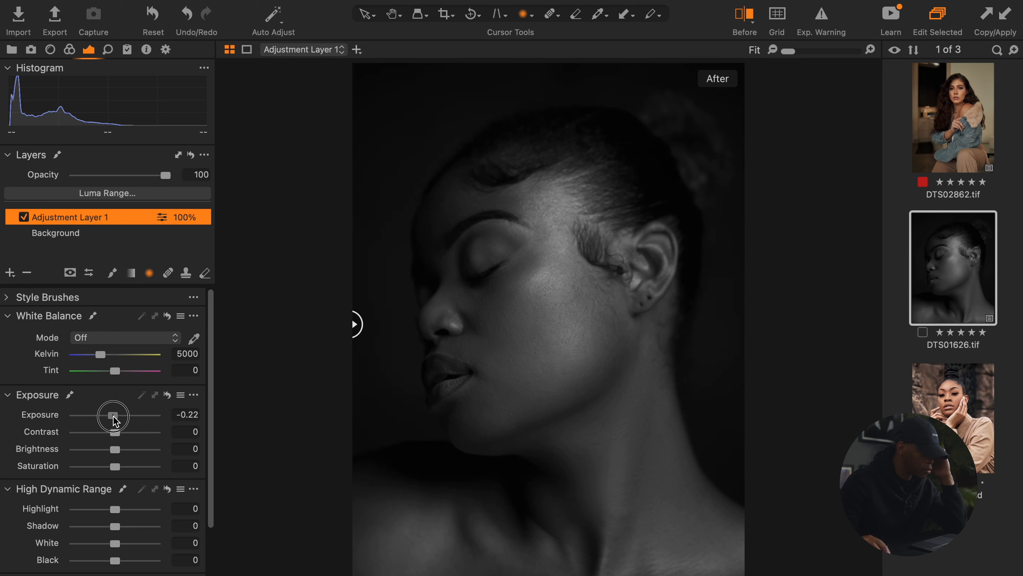
{"action": "left_click_drag", "start_coordinate": [115, 422], "coordinate": [114, 422]}
{"action": "left_click_drag", "start_coordinate": [119, 528], "coordinate": [114, 531]}
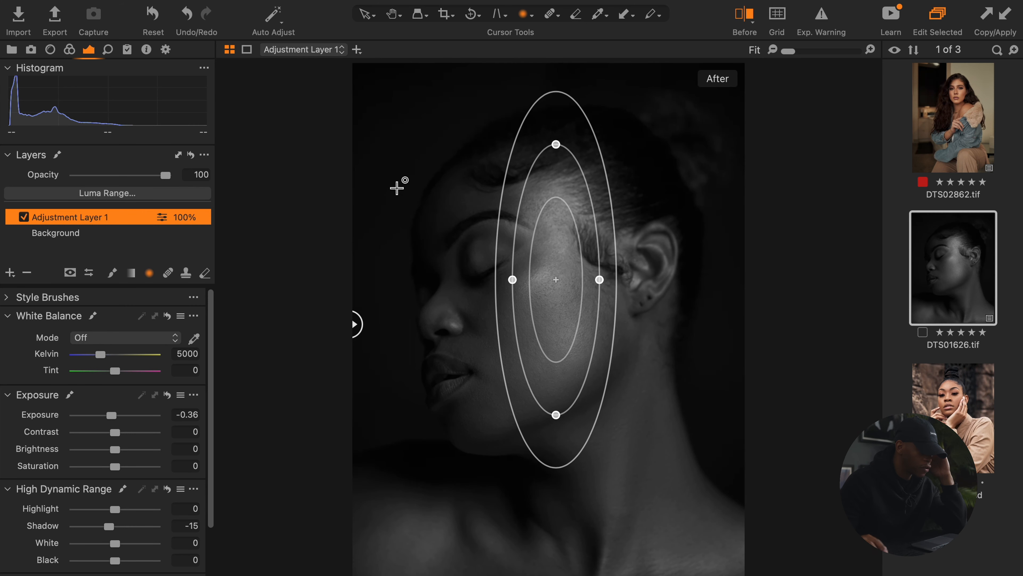
Disable black and white on the Background layer and compare the colour portrait before and after the edits.
{"action": "left_click", "coordinate": [120, 234]}
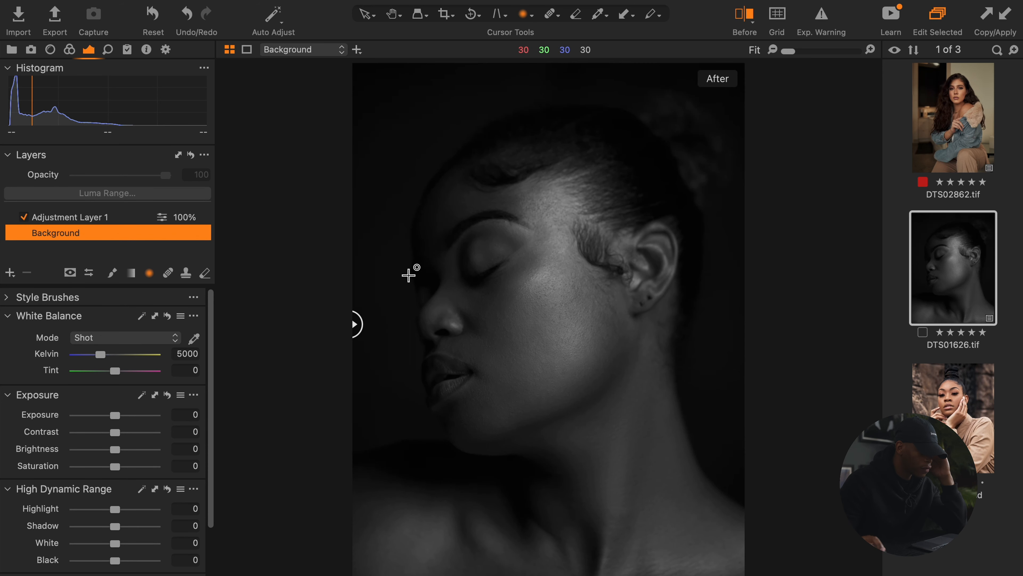
{"action": "left_click", "coordinate": [69, 48]}
{"action": "left_click", "coordinate": [75, 471]}
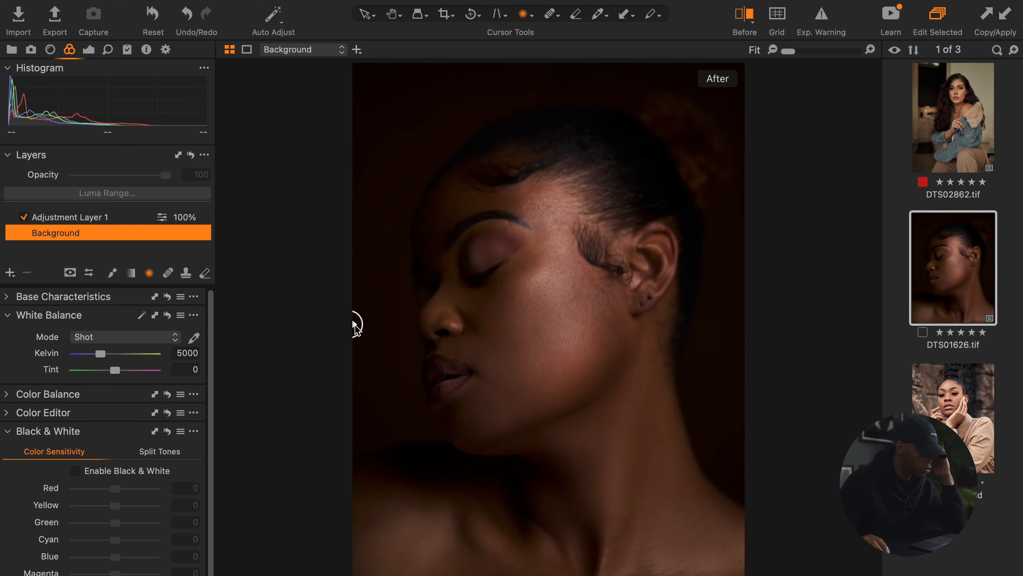
{"action": "left_click_drag", "start_coordinate": [357, 325], "coordinate": [301, 324]}
Open the portrait of the woman in the tan shirt and add an adjustment layer named Face.
{"action": "left_click", "coordinate": [971, 391]}
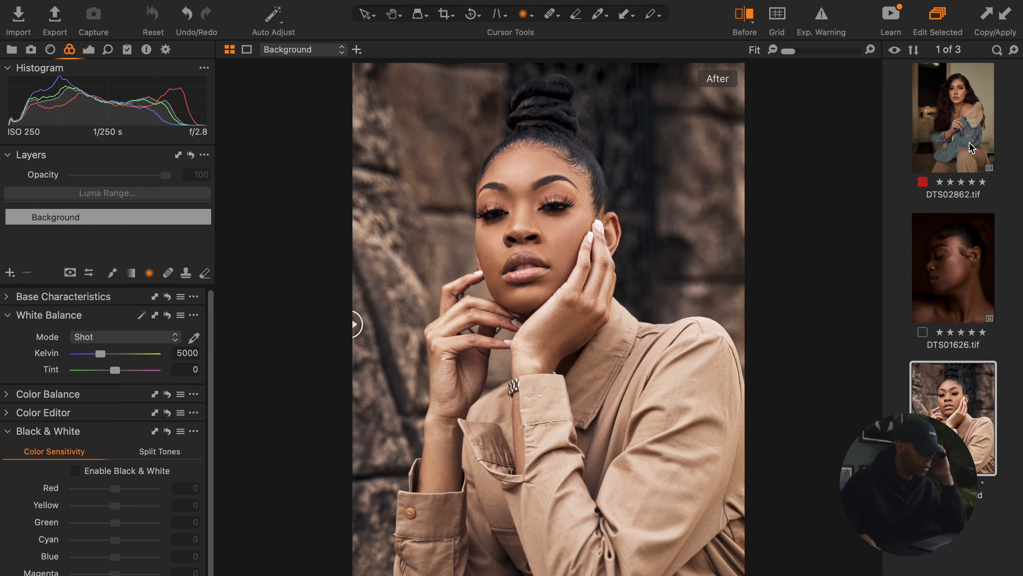
{"action": "left_click", "coordinate": [969, 133]}
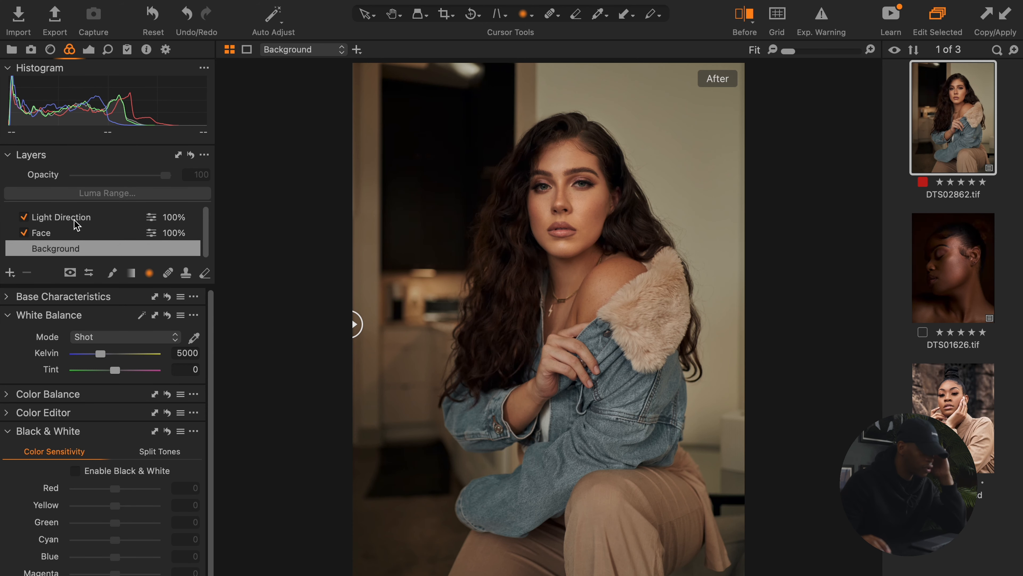
{"action": "left_click", "coordinate": [924, 407]}
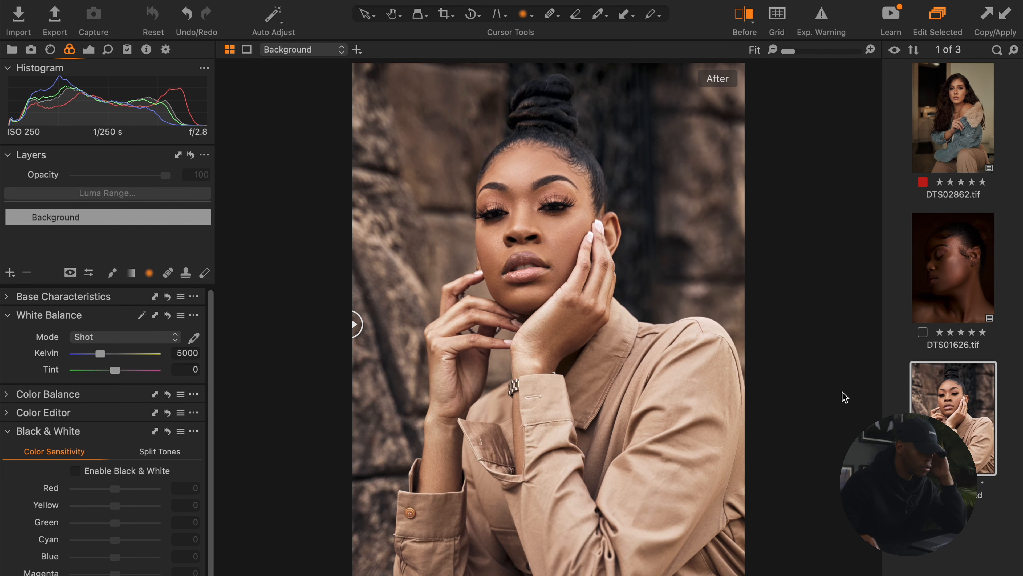
{"action": "left_click", "coordinate": [9, 275]}
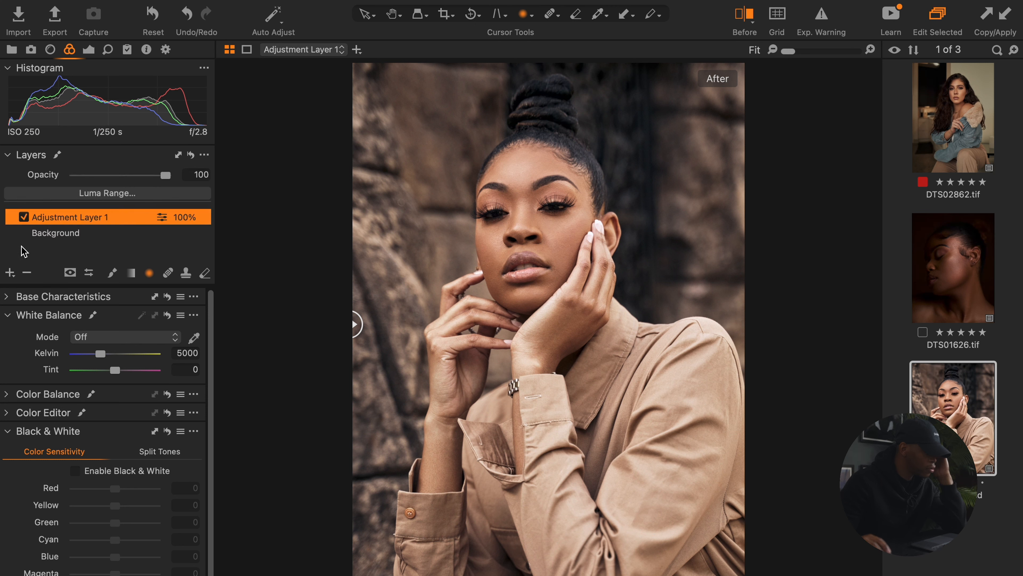
{"action": "right_click", "coordinate": [66, 218]}
{"action": "left_click", "coordinate": [114, 411]}
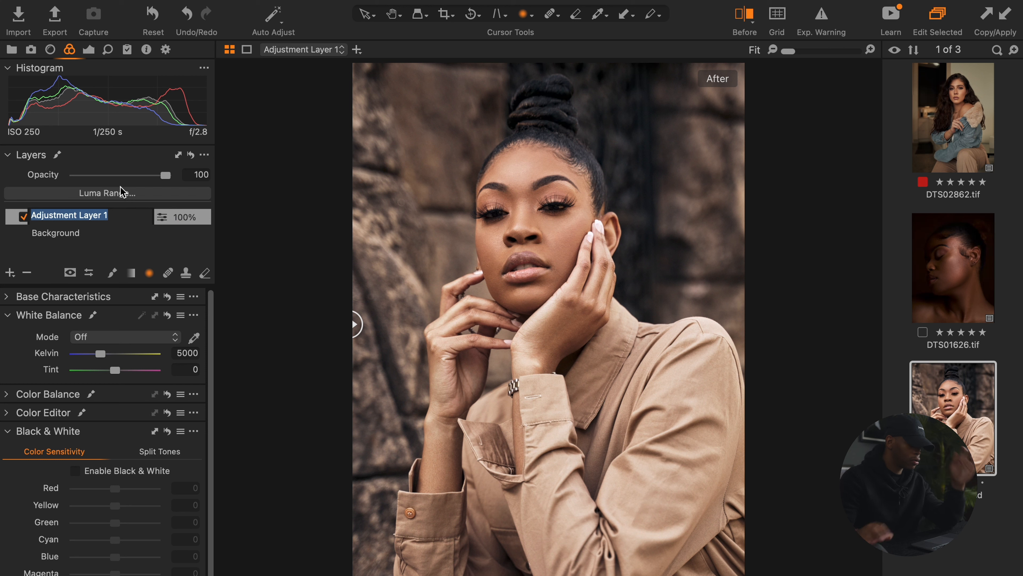
{"action": "type", "text": "Face"}
{"action": "key", "text": "Return"}
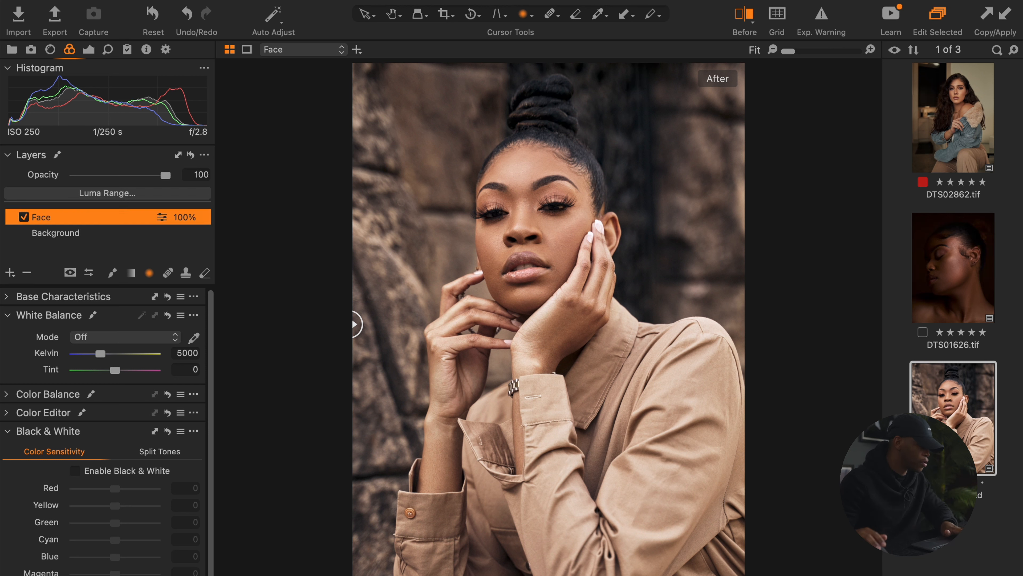
Add a second, empty adjustment layer to the portrait and name it Light Direction.
{"action": "left_click", "coordinate": [10, 273]}
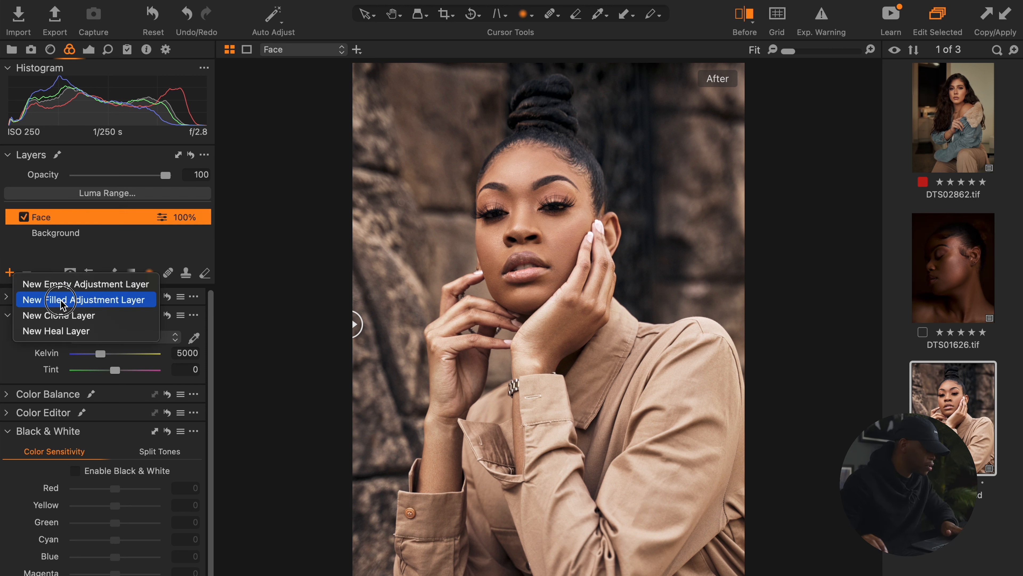
{"action": "left_click", "coordinate": [67, 285]}
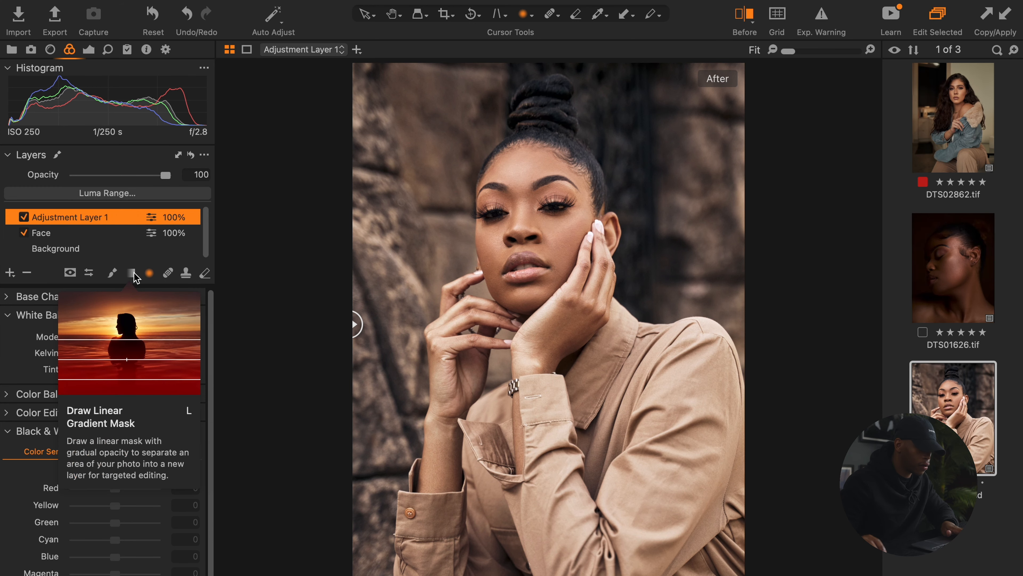
{"action": "left_click", "coordinate": [134, 273]}
{"action": "scroll", "coordinate": [560, 137], "scroll_direction": "up", "scroll_amount": 4}
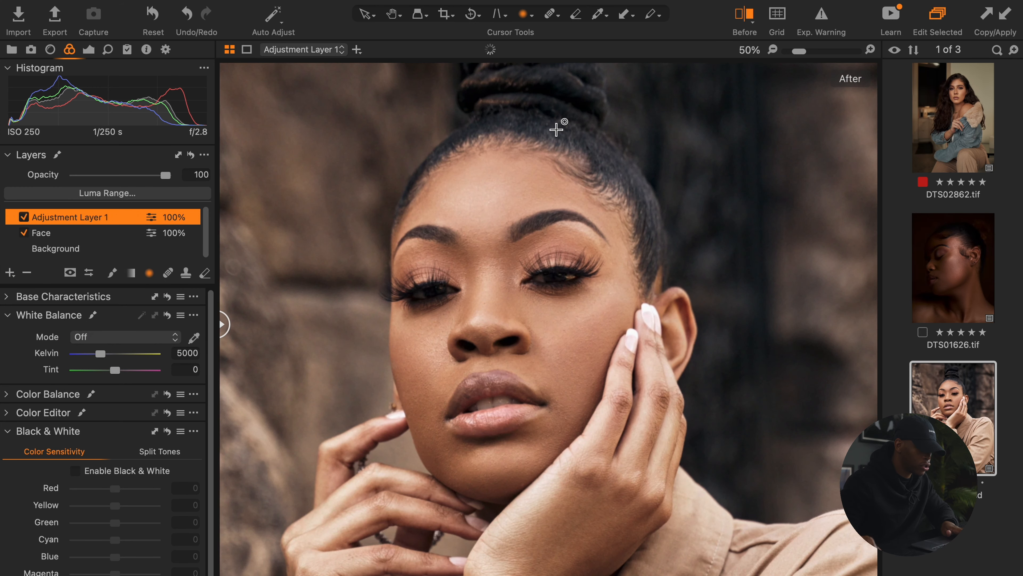
{"action": "scroll", "coordinate": [566, 158], "scroll_direction": "up", "scroll_amount": 1}
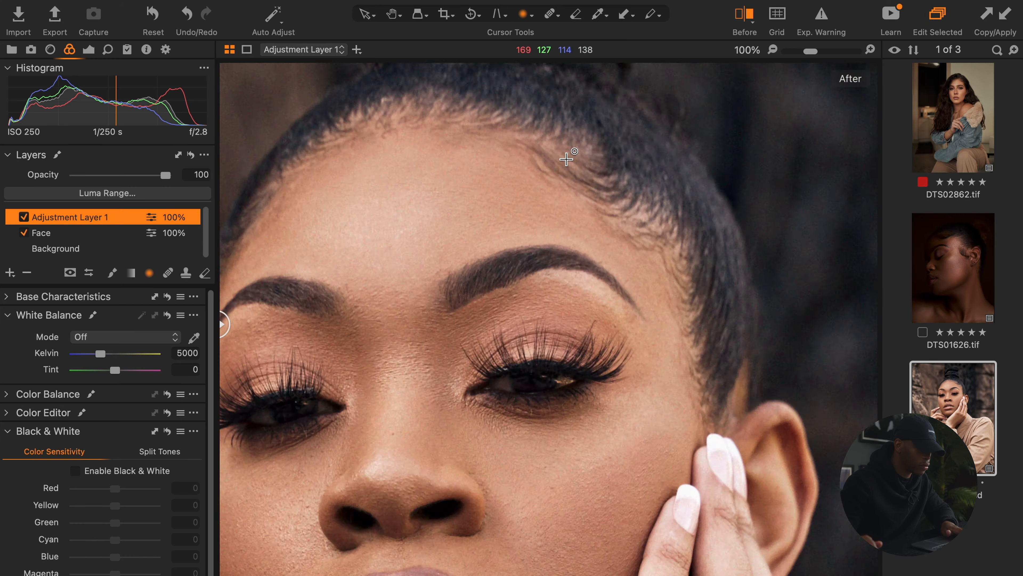
{"action": "scroll", "coordinate": [540, 121], "scroll_direction": "down", "scroll_amount": 3}
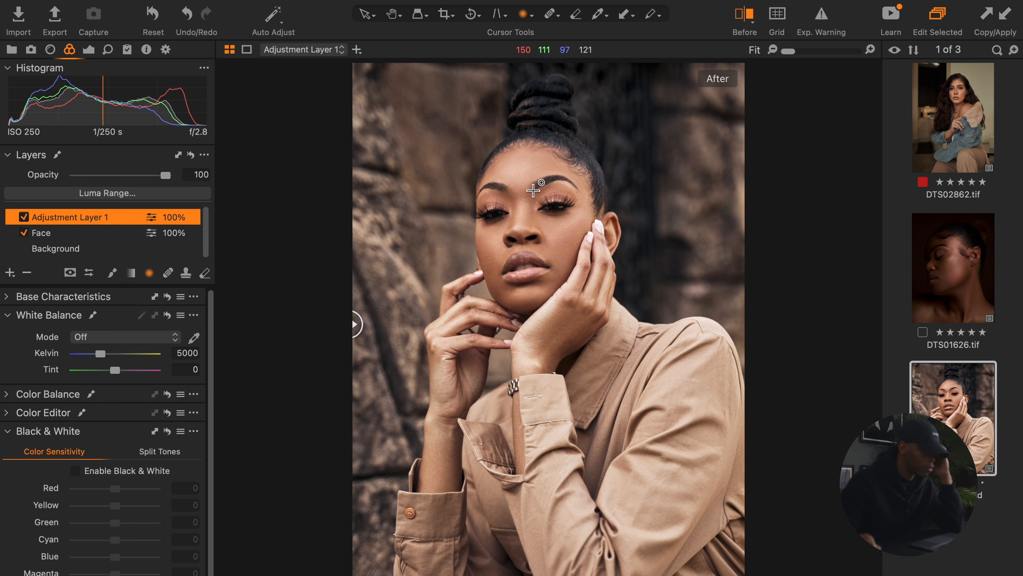
{"action": "right_click", "coordinate": [86, 226]}
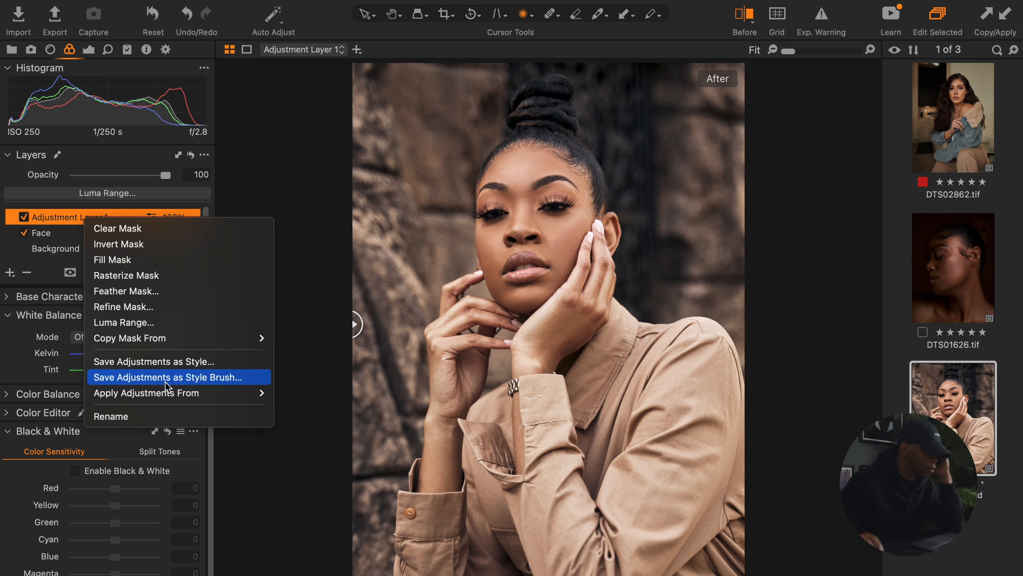
{"action": "left_click", "coordinate": [161, 420]}
{"action": "type", "text": "Ligh"}
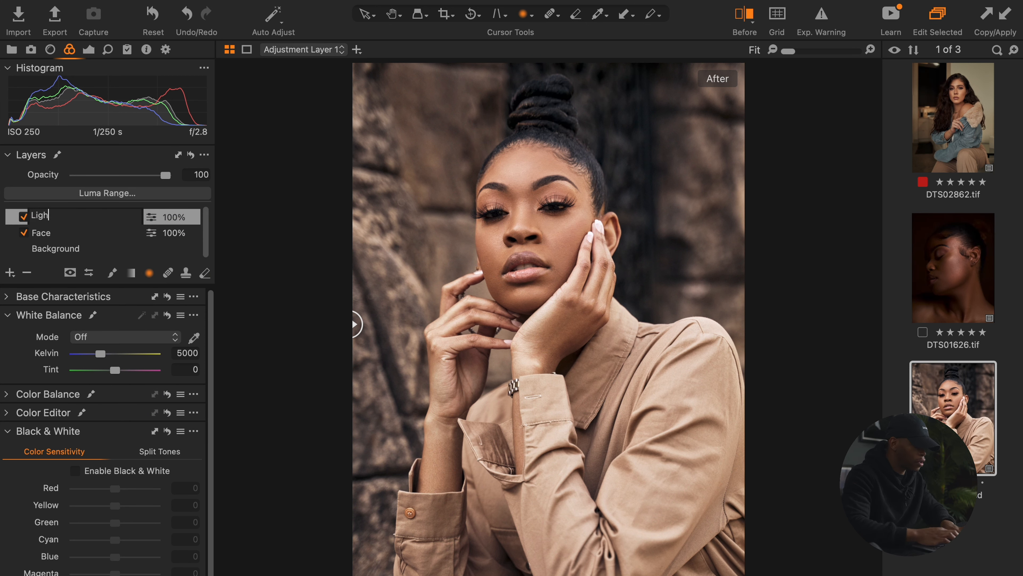
{"action": "type", "text": "t Direction"}
{"action": "key", "text": "Return"}
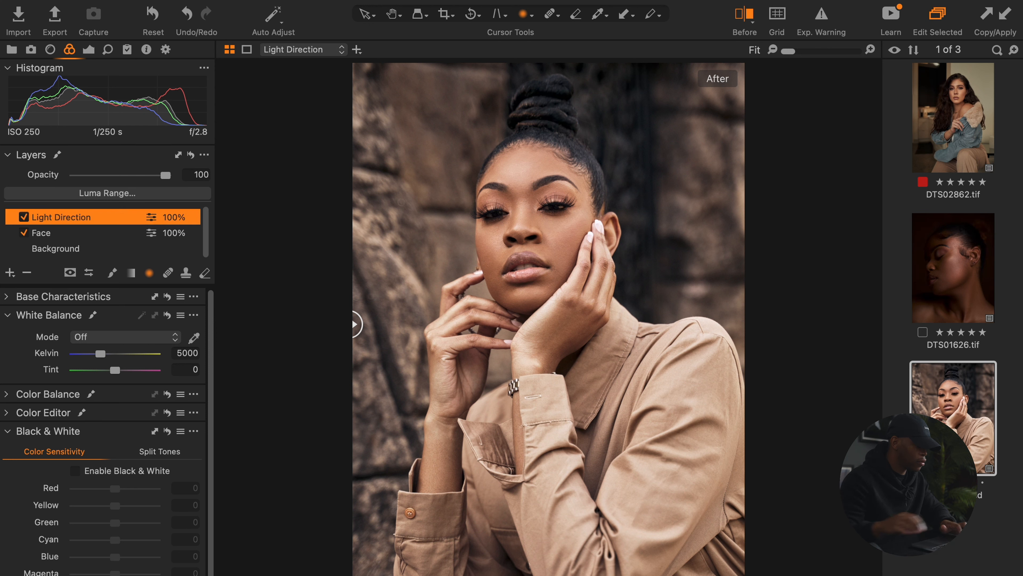
On the Face layer, draw a radial gradient mask around the woman's face and refine its position, size and rotation.
{"action": "left_click", "coordinate": [59, 236]}
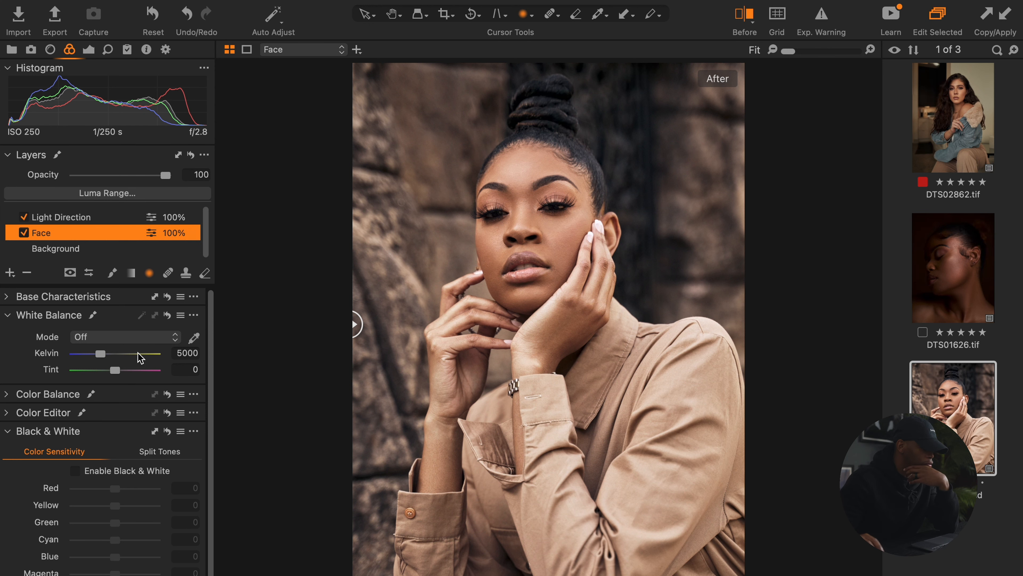
{"action": "key", "text": "t"}
{"action": "left_click_drag", "start_coordinate": [513, 169], "coordinate": [582, 270]}
{"action": "left_click_drag", "start_coordinate": [512, 168], "coordinate": [532, 215]}
{"action": "left_click_drag", "start_coordinate": [612, 221], "coordinate": [625, 217]}
{"action": "left_click_drag", "start_coordinate": [547, 228], "coordinate": [554, 232]}
{"action": "left_click_drag", "start_coordinate": [539, 137], "coordinate": [539, 137]}
{"action": "left_click_drag", "start_coordinate": [551, 101], "coordinate": [553, 104]}
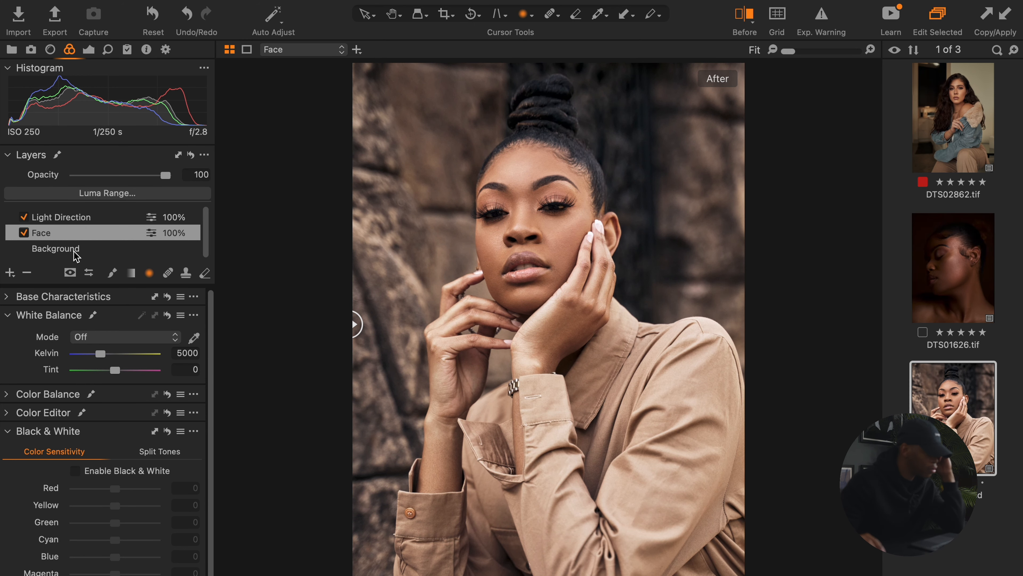
On the Light Direction layer, draw a diagonal linear gradient mask from the photo's upper right corner towards the face and tighten its transition.
{"action": "left_click", "coordinate": [77, 219]}
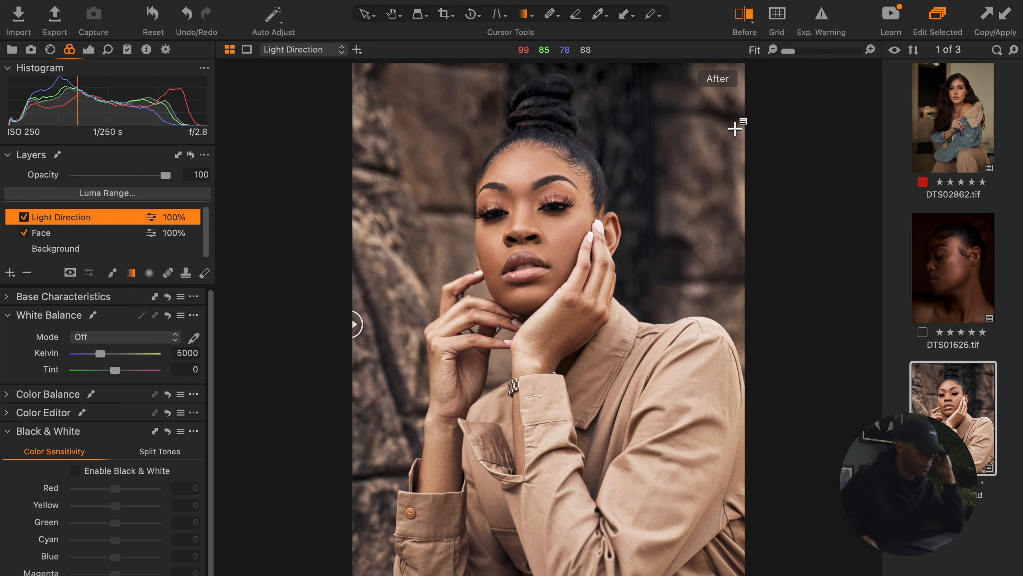
{"action": "left_click_drag", "start_coordinate": [731, 100], "coordinate": [459, 258]}
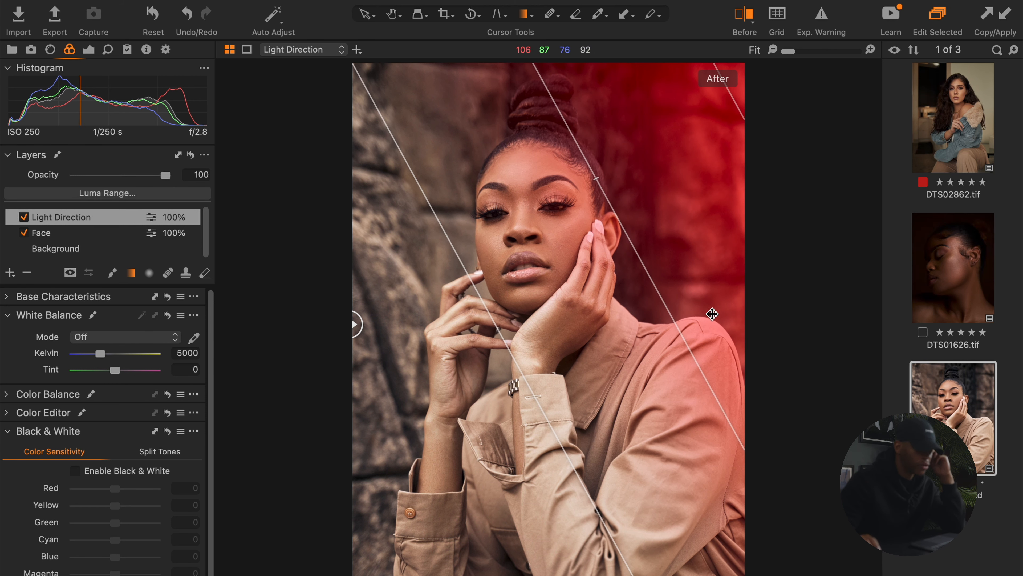
{"action": "left_click_drag", "start_coordinate": [520, 322], "coordinate": [613, 289]}
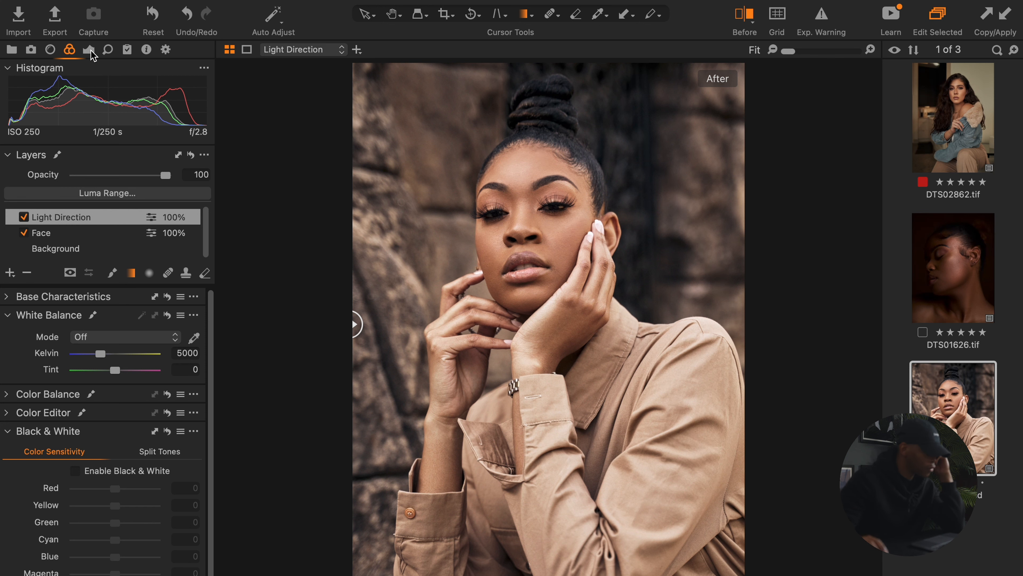
Lower the Face layer's exposure slightly to darken the surroundings of the woman's face.
{"action": "left_click", "coordinate": [90, 50]}
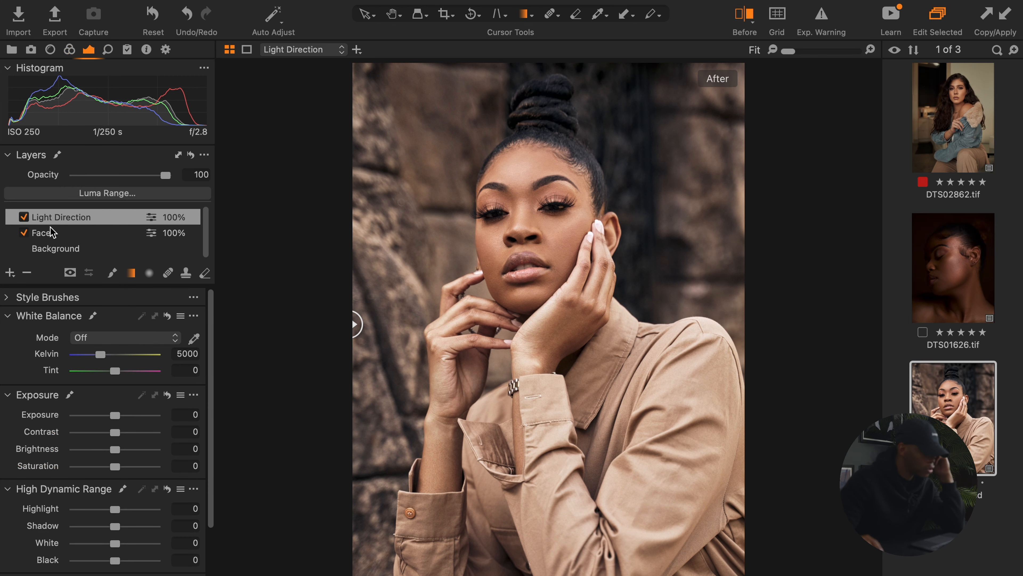
{"action": "left_click", "coordinate": [55, 234]}
{"action": "left_click_drag", "start_coordinate": [118, 418], "coordinate": [116, 421]}
Try an exposure of -0.55 and a shadow adjustment on the Light Direction layer before setting its exposure to about -0.03.
{"action": "left_click", "coordinate": [73, 220]}
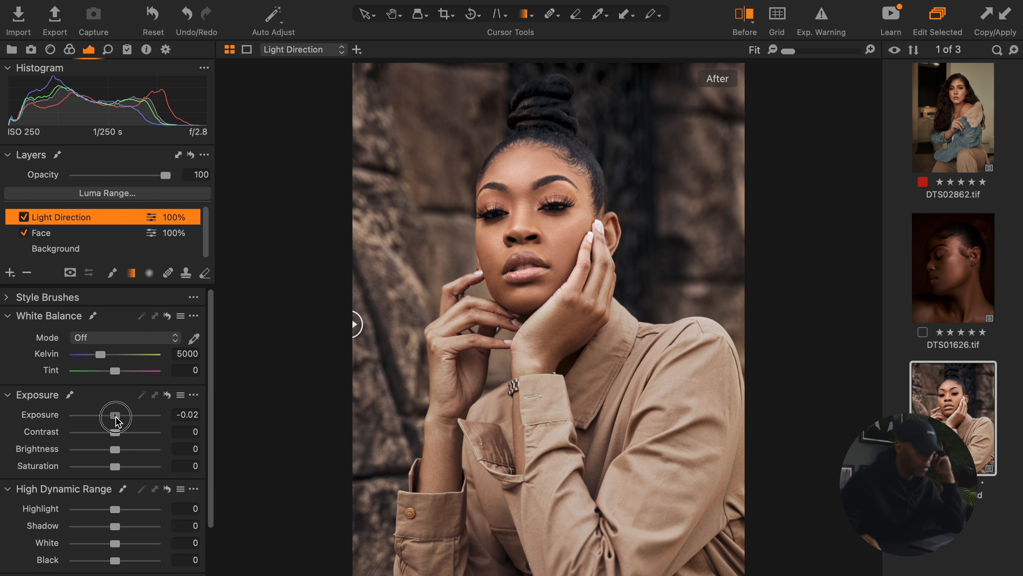
{"action": "left_click_drag", "start_coordinate": [115, 417], "coordinate": [111, 420]}
{"action": "left_click_drag", "start_coordinate": [115, 524], "coordinate": [115, 524]}
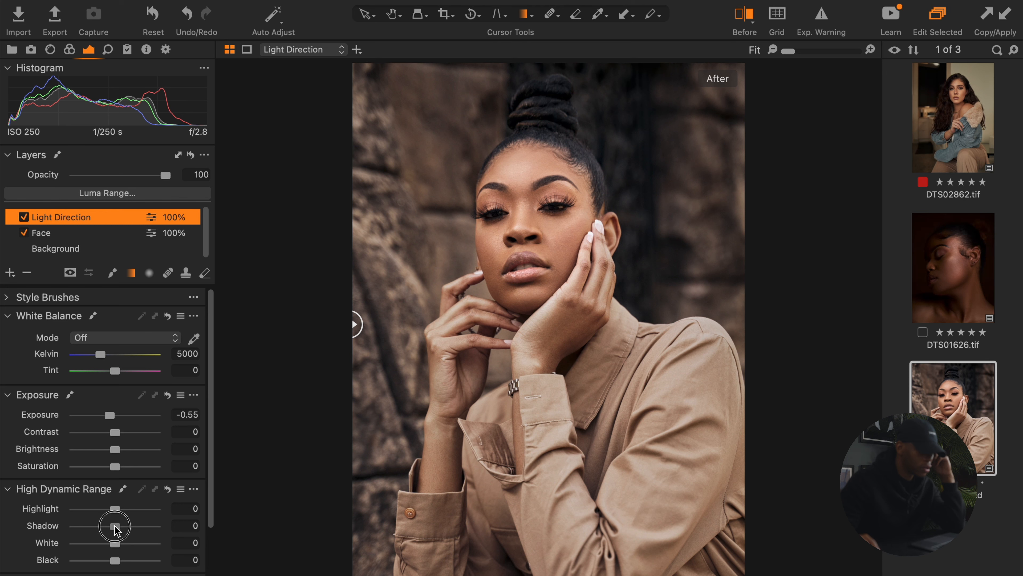
{"action": "left_click_drag", "start_coordinate": [115, 526], "coordinate": [114, 527]}
{"action": "left_click_drag", "start_coordinate": [109, 423], "coordinate": [115, 424]}
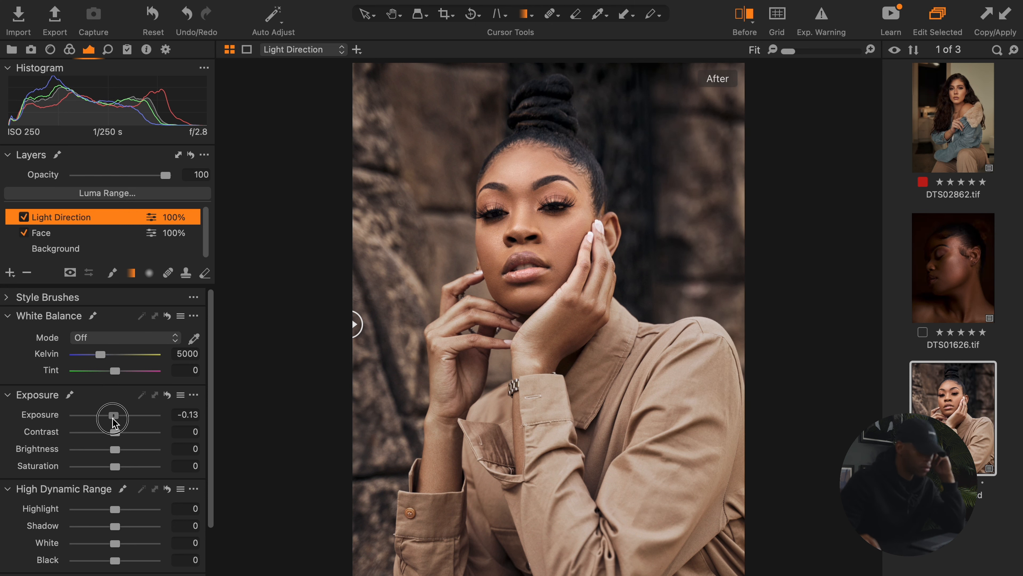
Sweep the split view across the tan-shirt portrait and back to compare it before and after the edits.
{"action": "left_click_drag", "start_coordinate": [354, 324], "coordinate": [778, 323]}
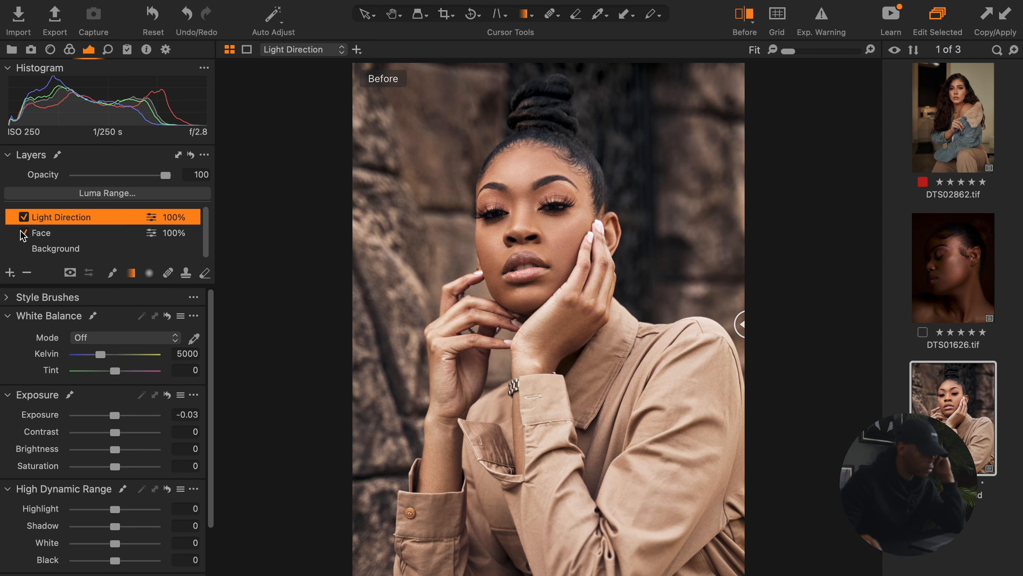
{"action": "left_click", "coordinate": [168, 246]}
{"action": "left_click_drag", "start_coordinate": [738, 322], "coordinate": [451, 324]}
{"action": "left_click_drag", "start_coordinate": [548, 325], "coordinate": [320, 312]}
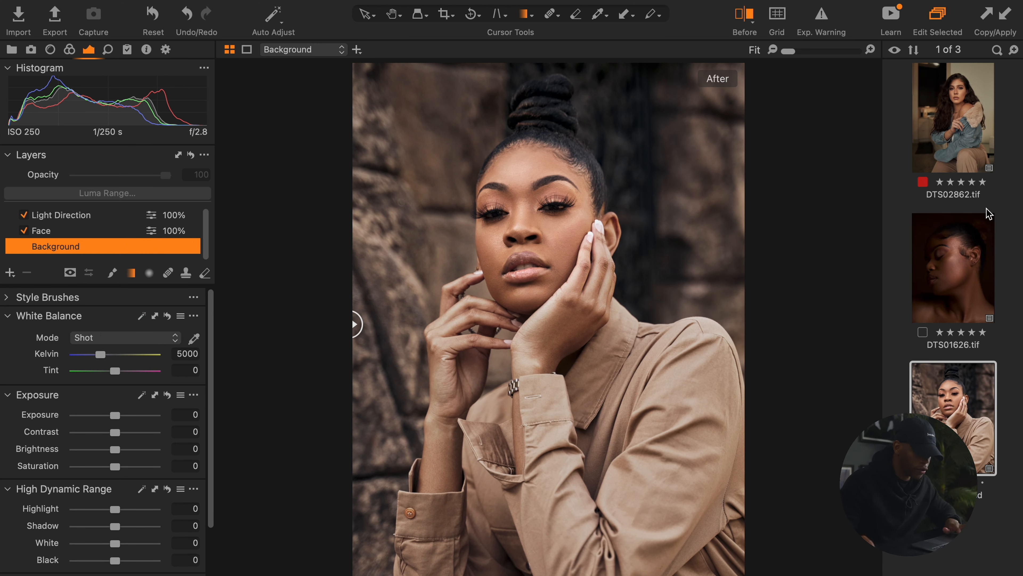
Display all three edited portraits side by side to compare how their lighting draws attention to the faces.
{"action": "left_click", "coordinate": [971, 132], "text": "super"}
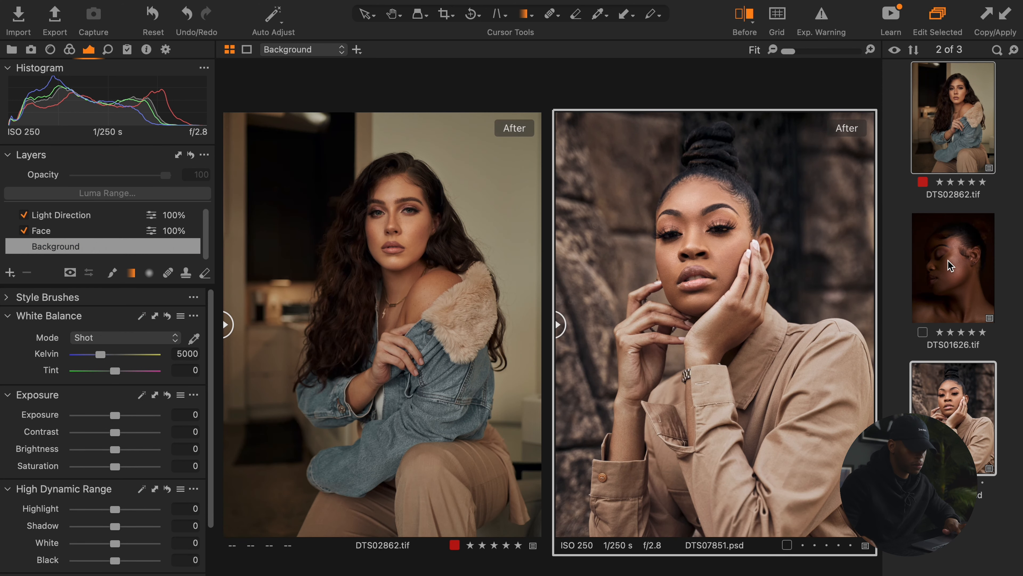
{"action": "left_click", "coordinate": [951, 265]}
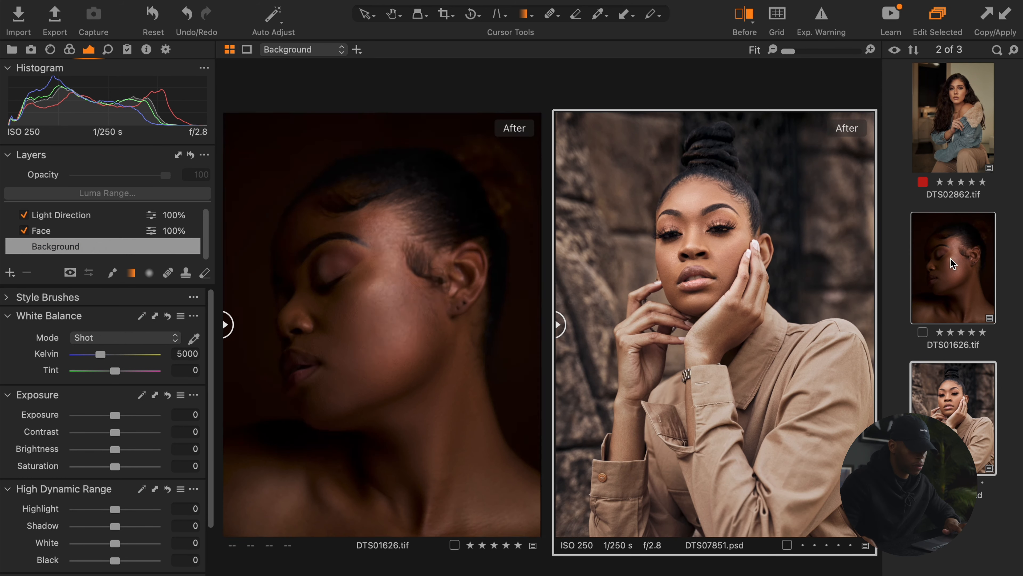
{"action": "left_click", "coordinate": [966, 137], "text": "super"}
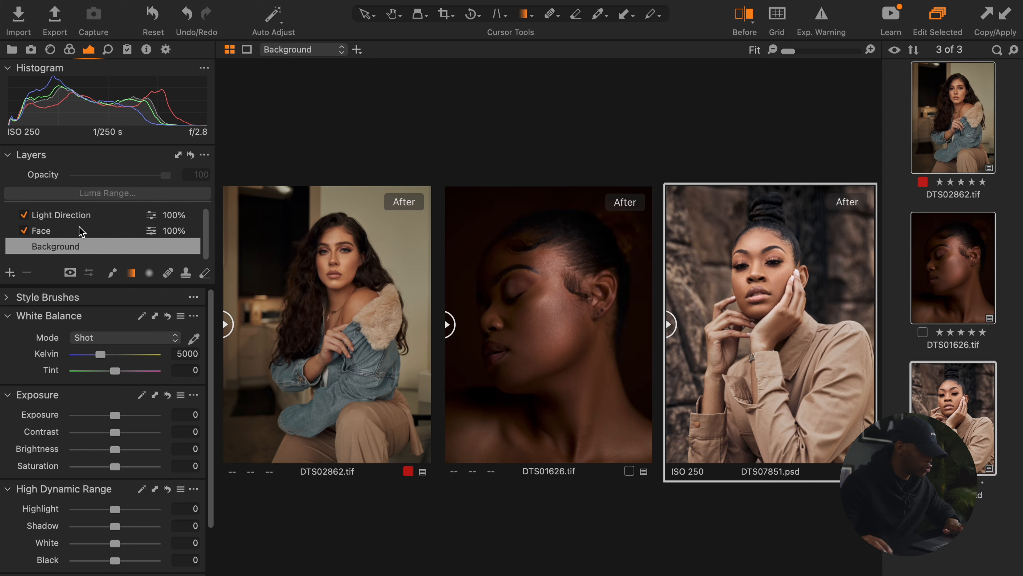
{"action": "left_click", "coordinate": [448, 330]}
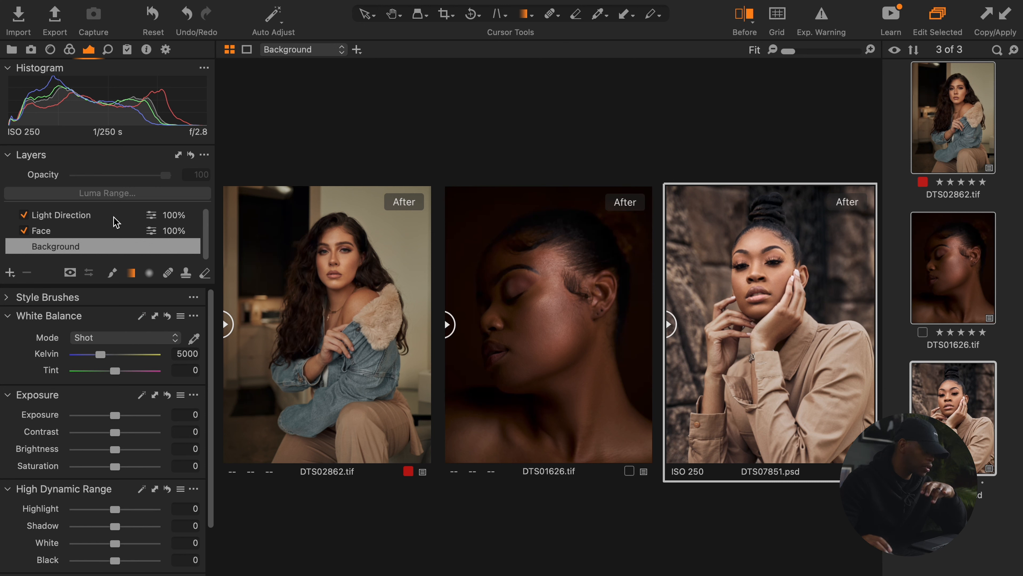
Isolate the tan-shirt portrait and reduce its Face layer's opacity, trying 66 and 68 before raising it slightly.
{"action": "left_click", "coordinate": [106, 233]}
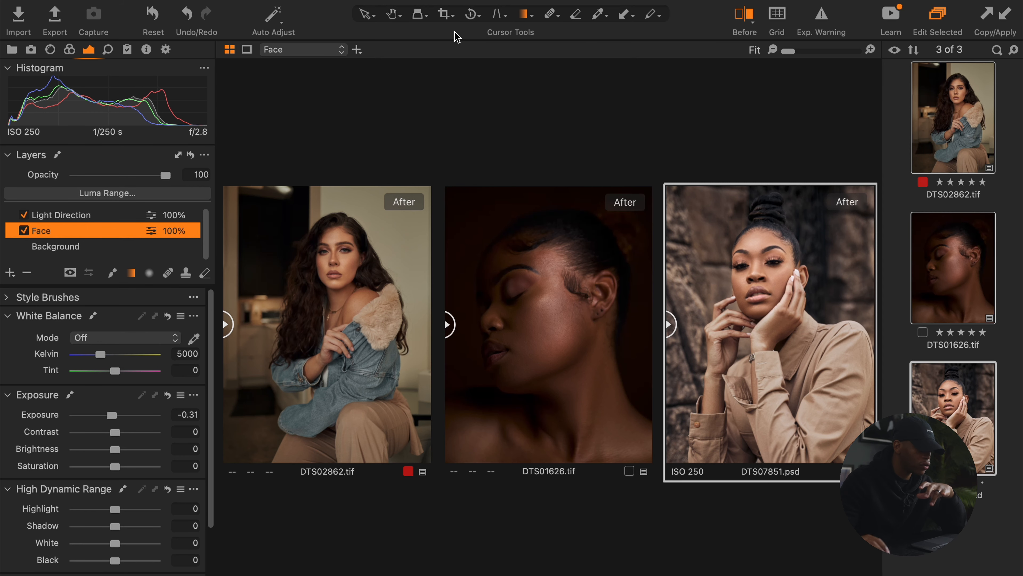
{"action": "left_click", "coordinate": [351, 1]}
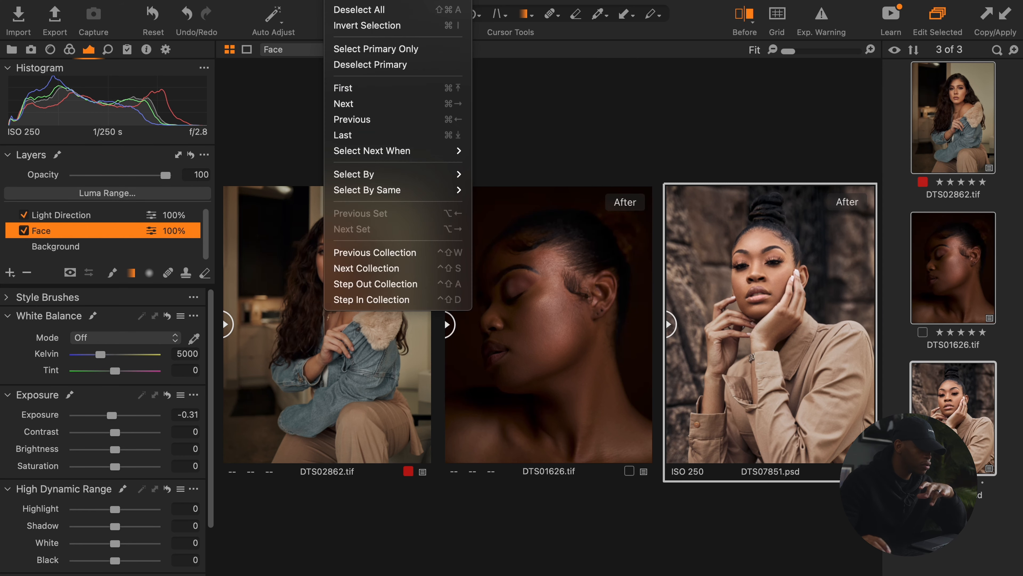
{"action": "left_click", "coordinate": [380, 51]}
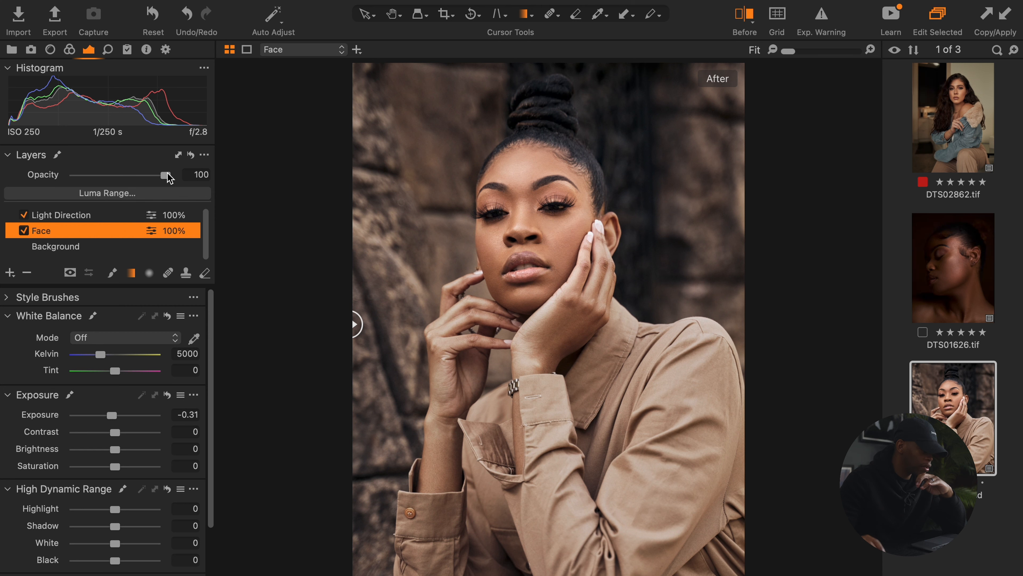
{"action": "left_click_drag", "start_coordinate": [167, 174], "coordinate": [140, 186]}
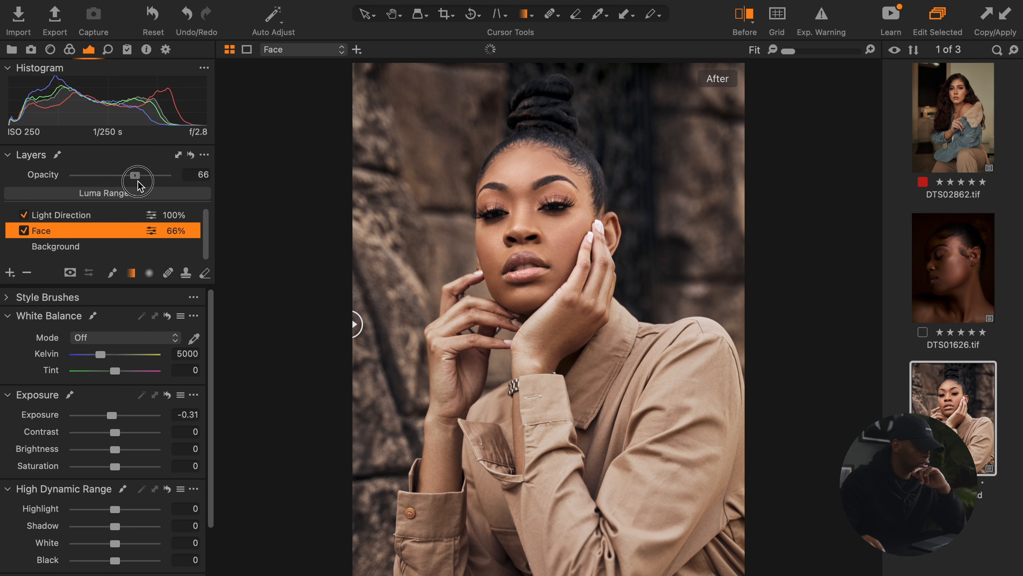
{"action": "left_click_drag", "start_coordinate": [140, 186], "coordinate": [141, 186]}
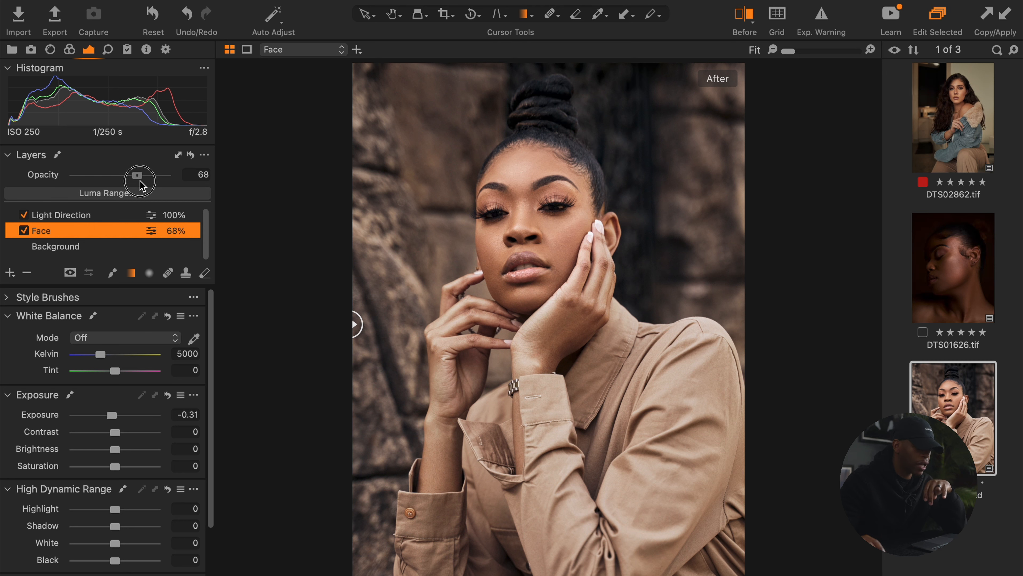
{"action": "left_click_drag", "start_coordinate": [141, 186], "coordinate": [147, 186]}
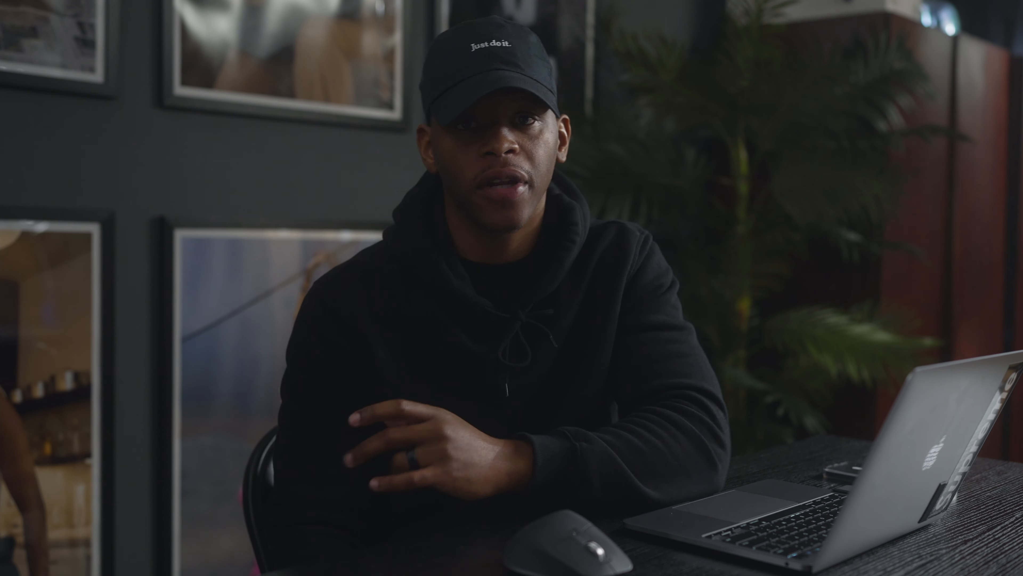